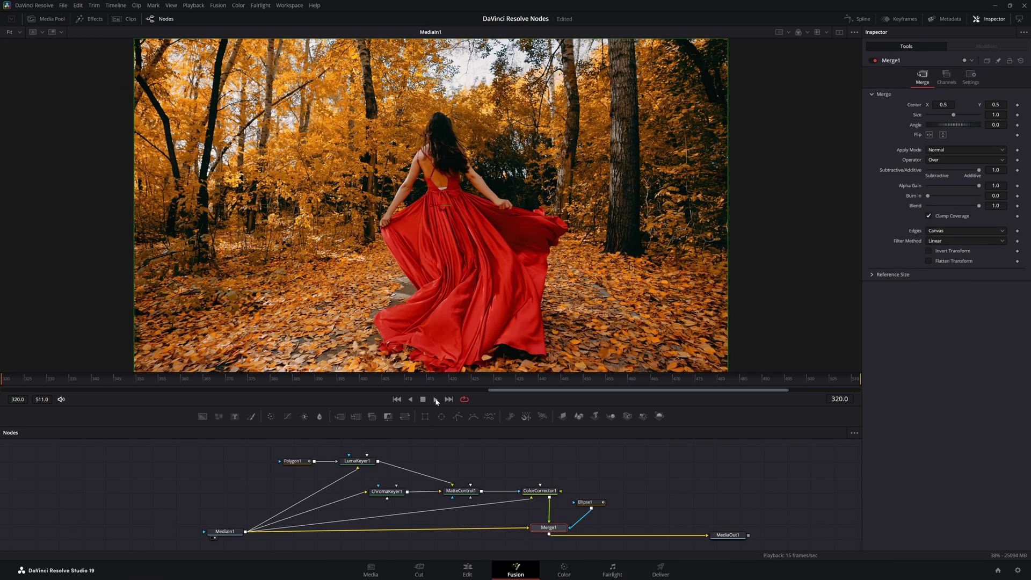
Play the dancing-woman clip and switch the viewer to MediaOut1's final output
click(436, 399)
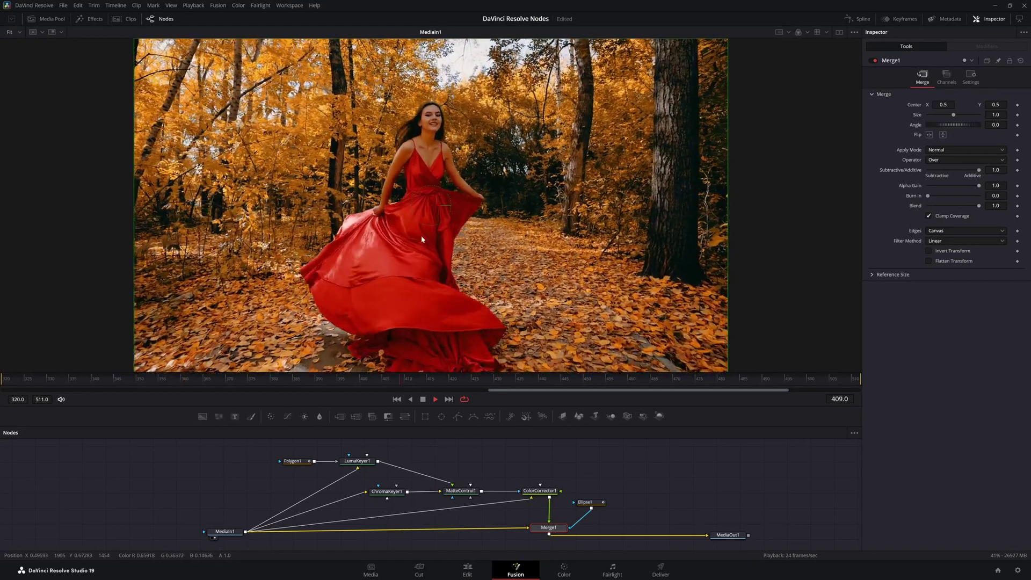
click(718, 541)
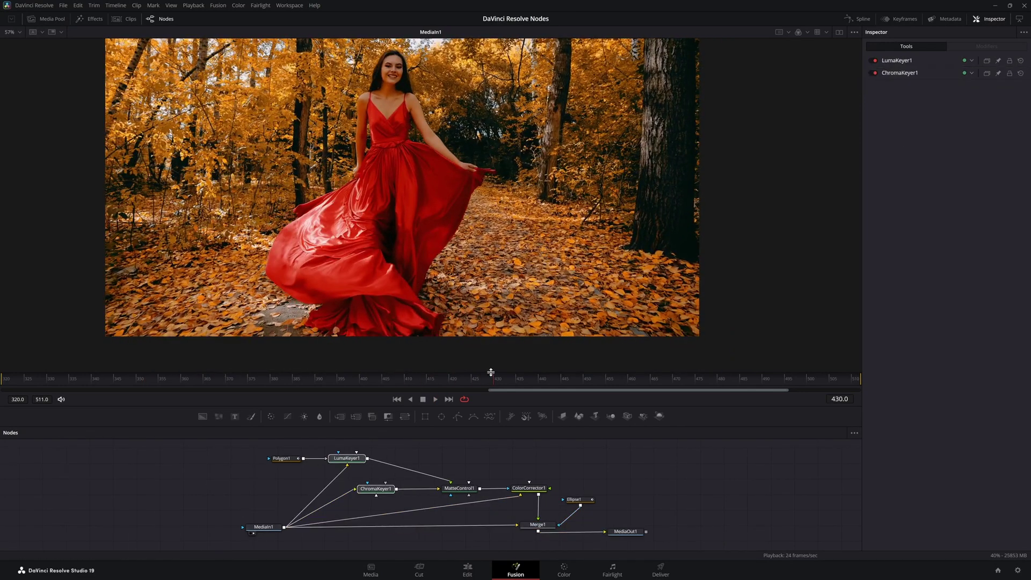
Scrub the time ruler back and forth to frame 353, where the red dress billows out
drag(494, 385, 197, 391)
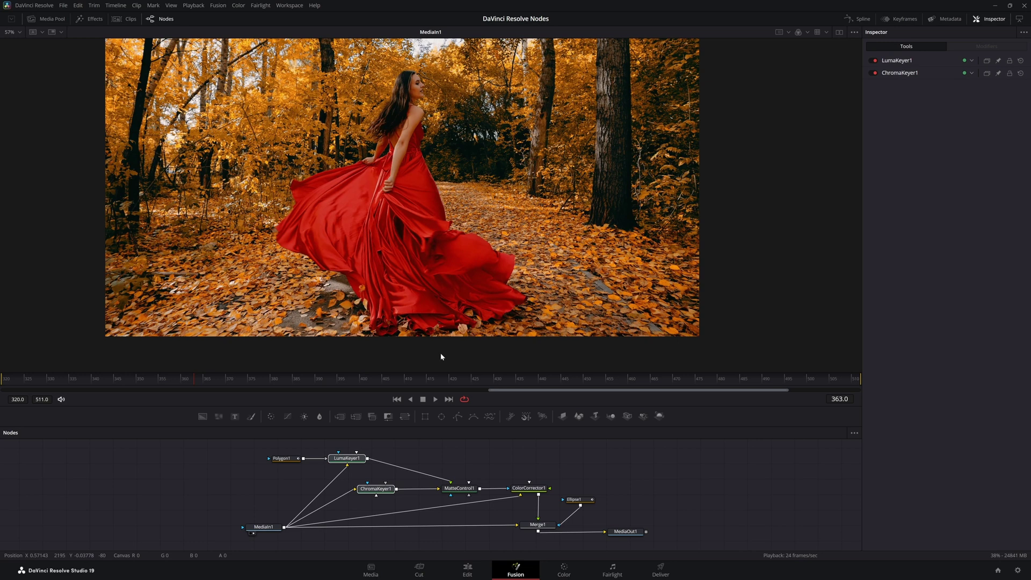
drag(195, 383, 150, 393)
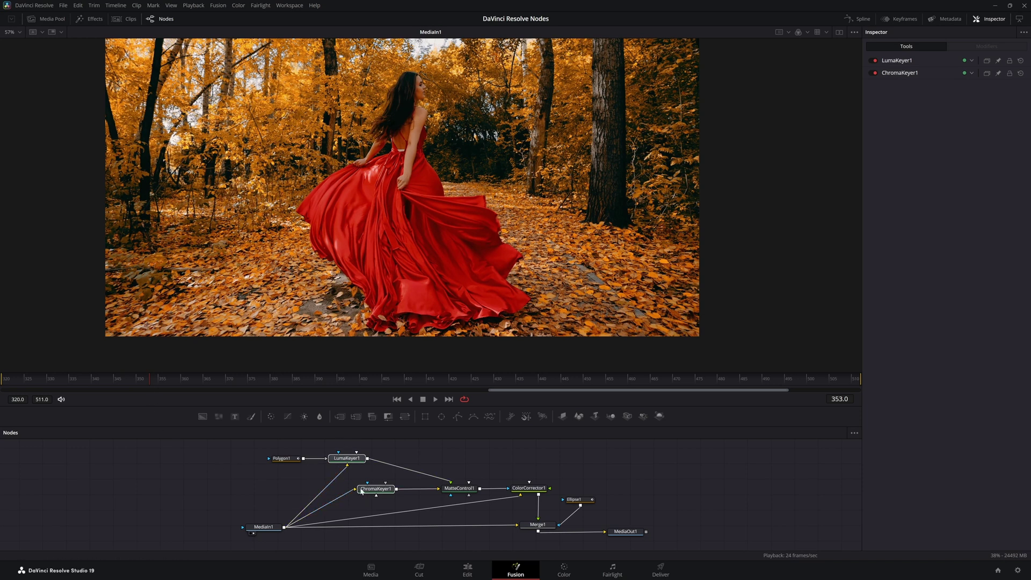
View LumaKeyer1's Hue-channel key as a grayscale alpha matte at frame 353
click(264, 528)
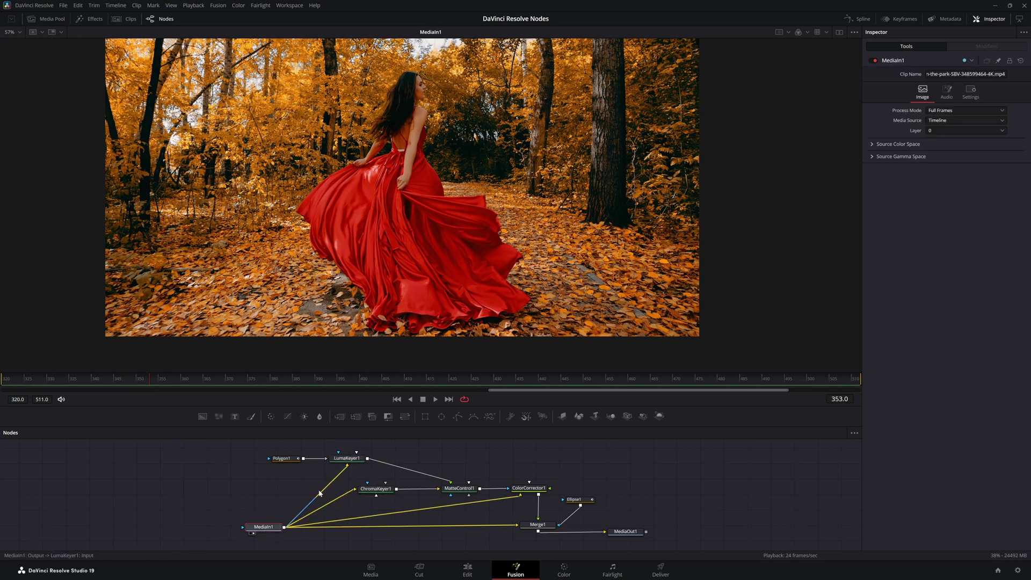
click(348, 461)
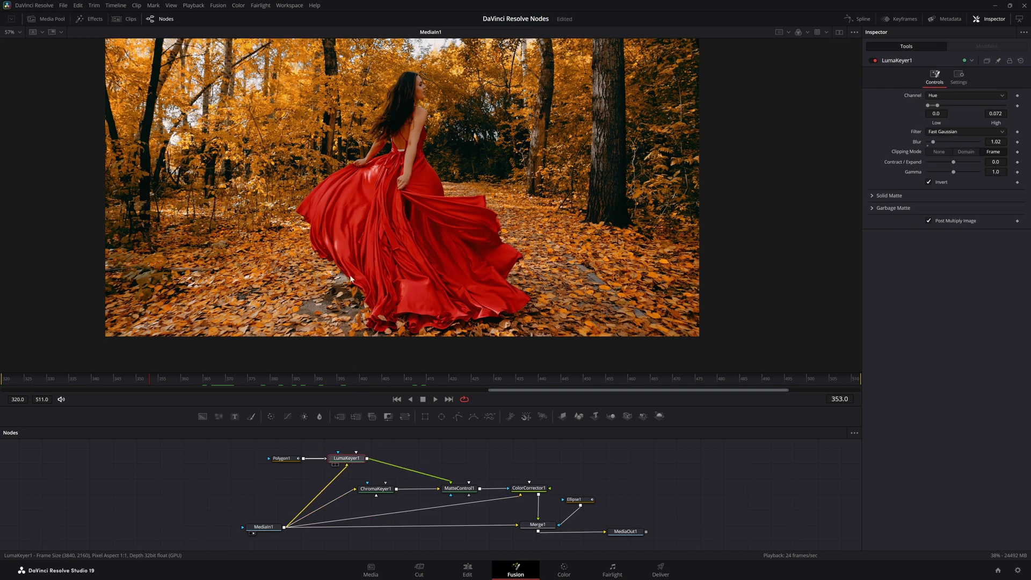
key(1)
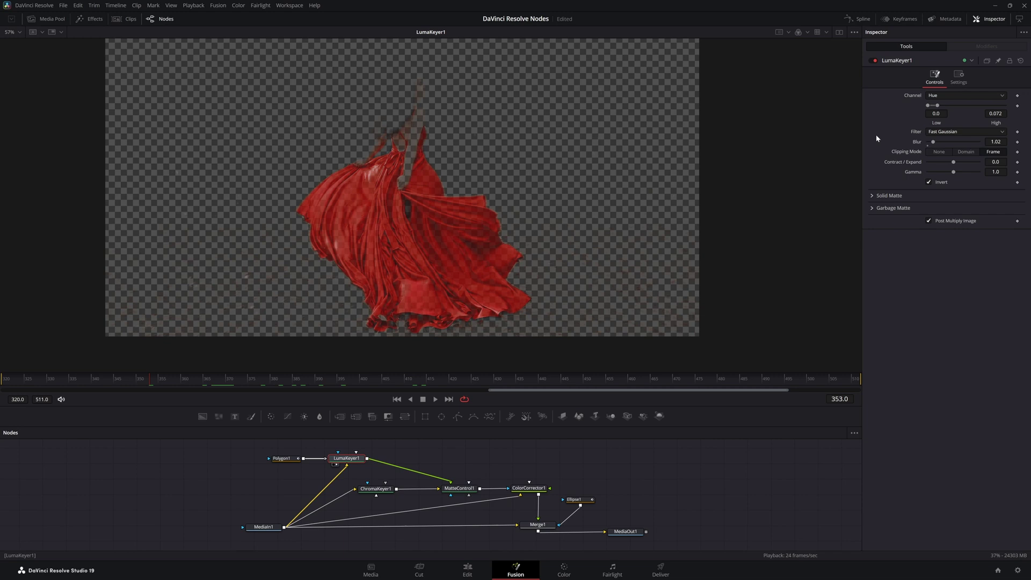
click(936, 96)
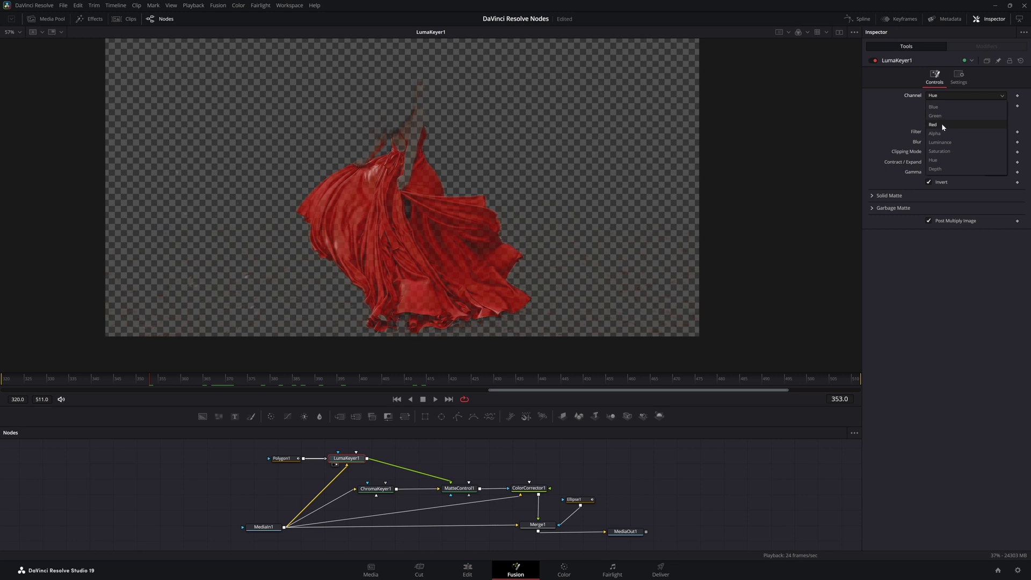
click(914, 290)
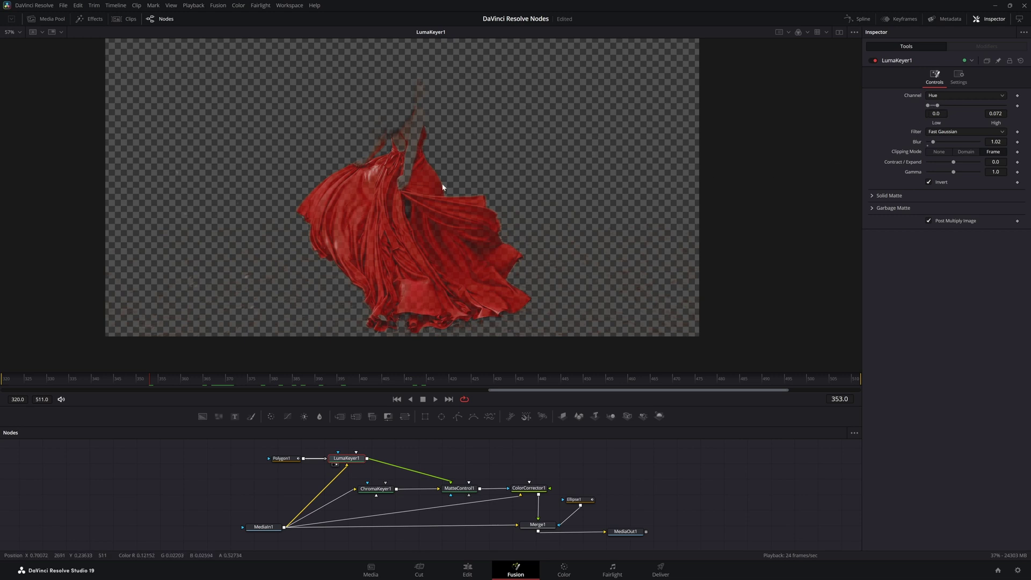
click(798, 33)
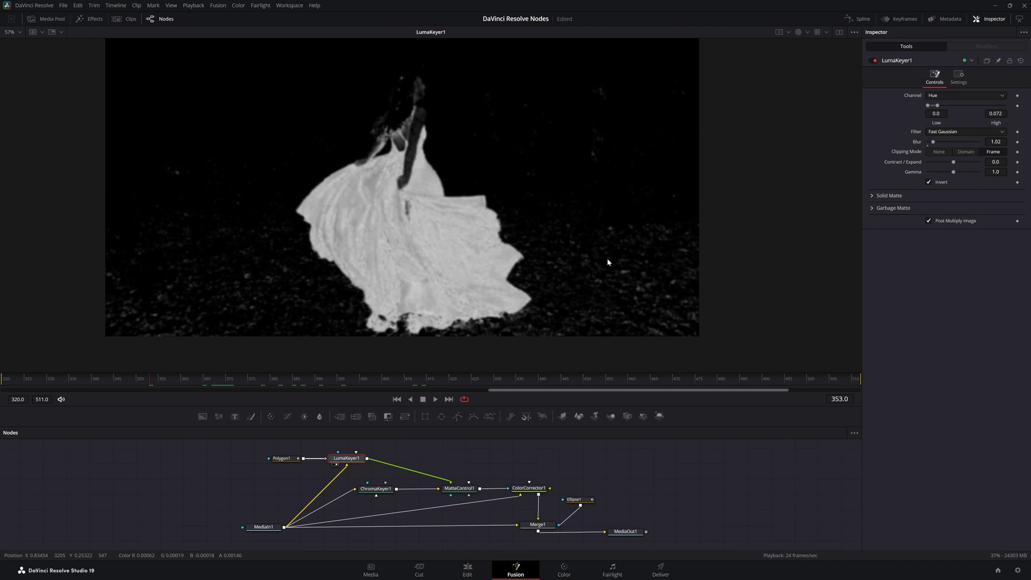
Inspect the Polygon1 mask and LumaKeyer1's dress matte across the shot, settling on frame 366
click(285, 459)
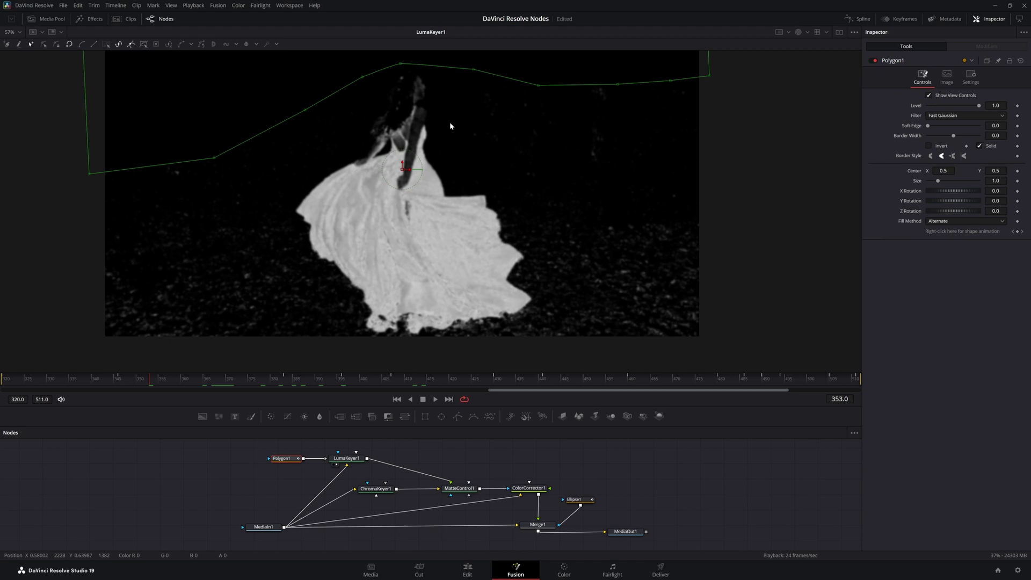
drag(450, 122, 447, 147)
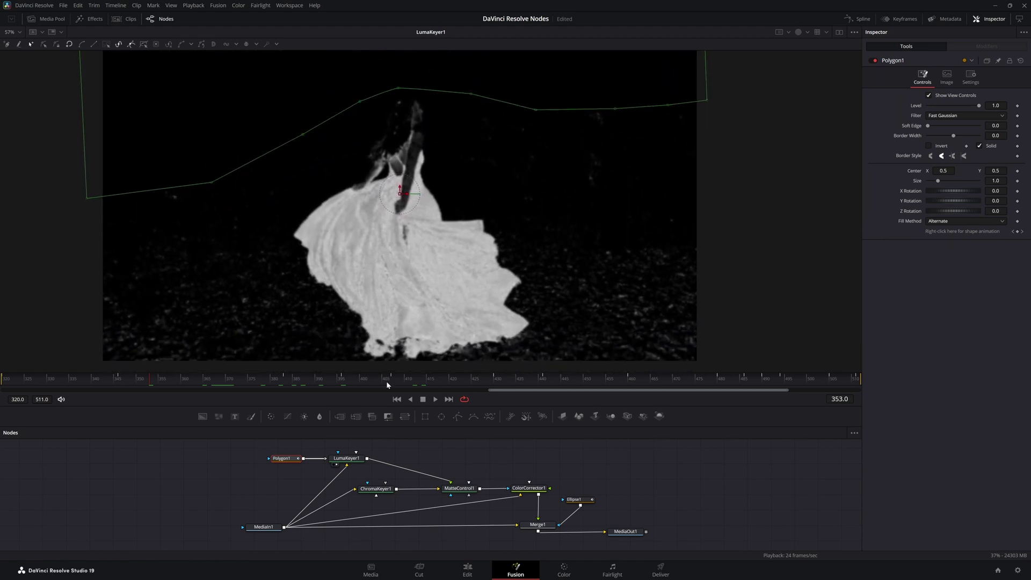
click(350, 460)
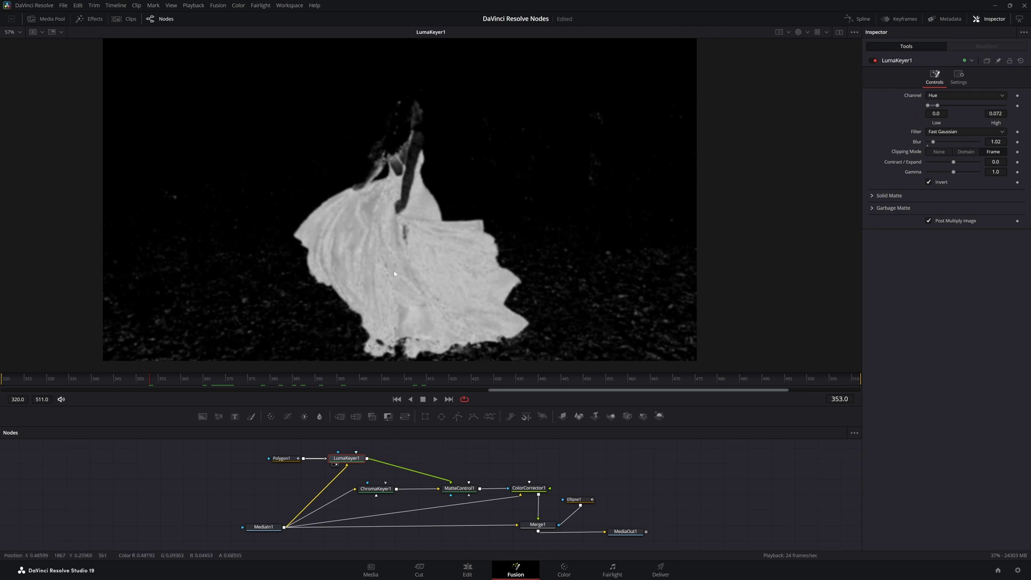
drag(358, 384, 198, 391)
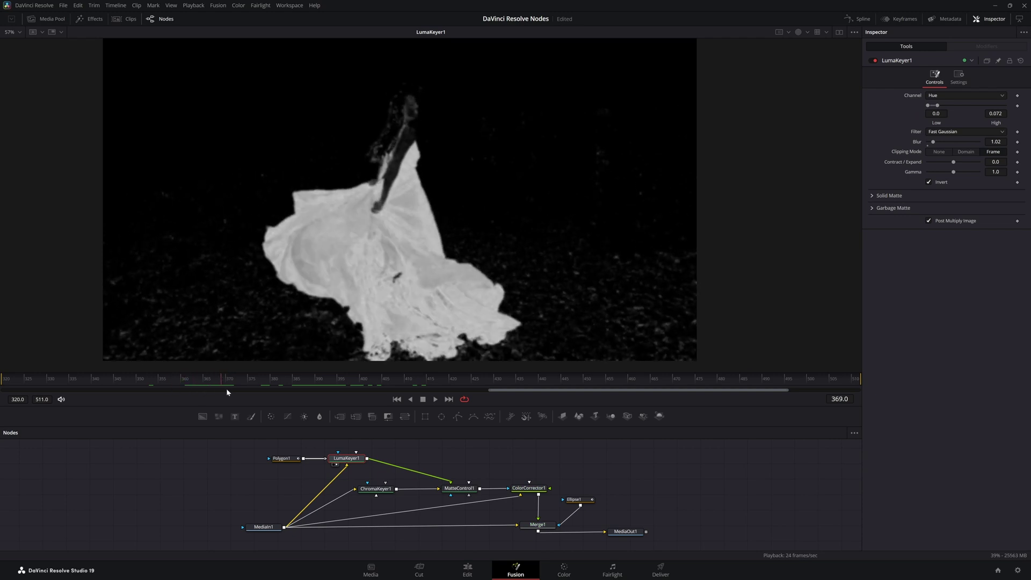
mouse_move(227, 389)
mouse_down()
mouse_move(204, 386)
mouse_move(211, 391)
mouse_up()
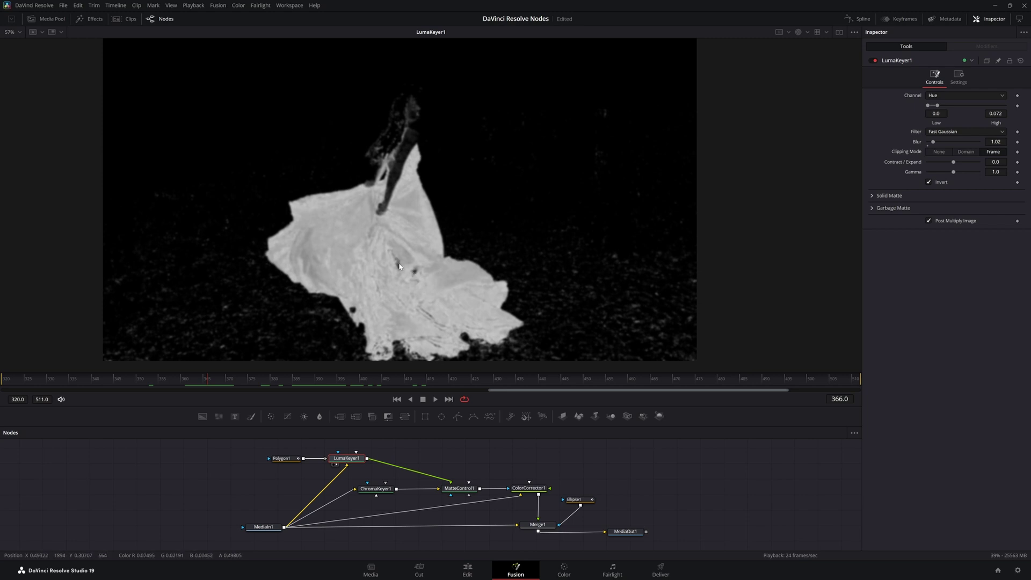
mouse_move(380, 490)
mouse_down()
mouse_move(377, 471)
mouse_move(380, 490)
mouse_up()
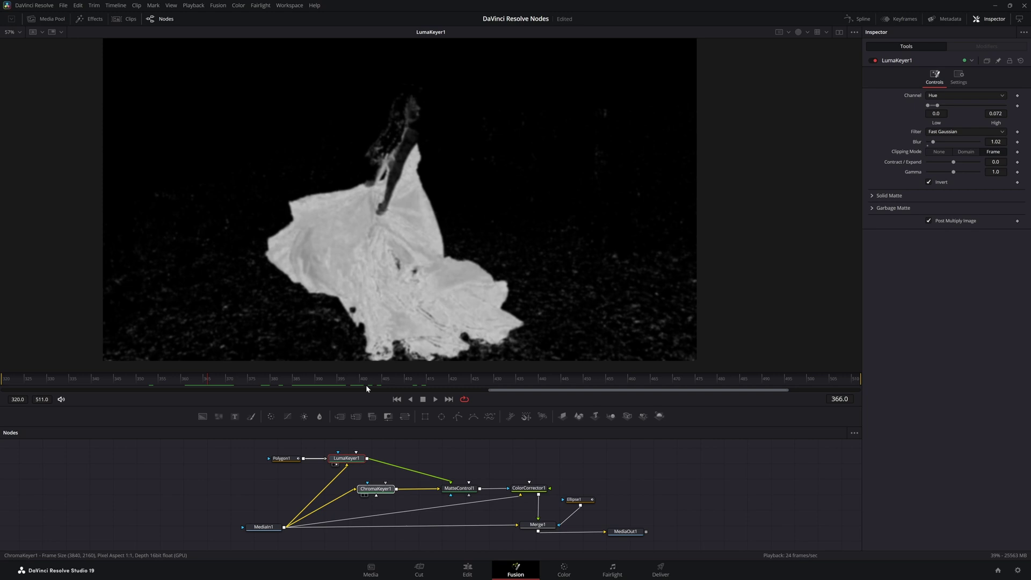
Check the near-empty ChromaKeyer1 matte, save the comp, and return to LumaKeyer1 at frame 369
key(1)
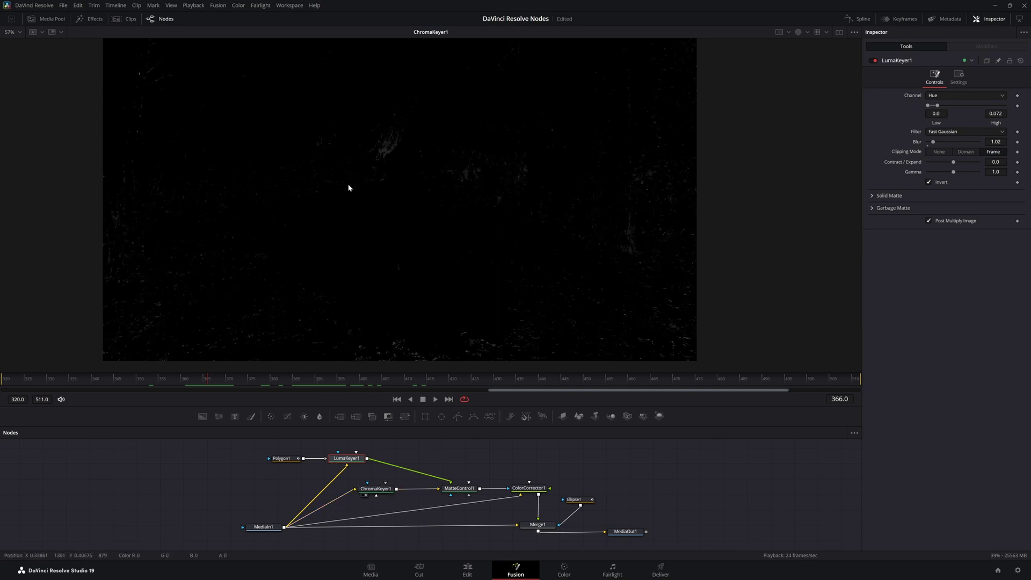
key(ctrl+s)
click(799, 33)
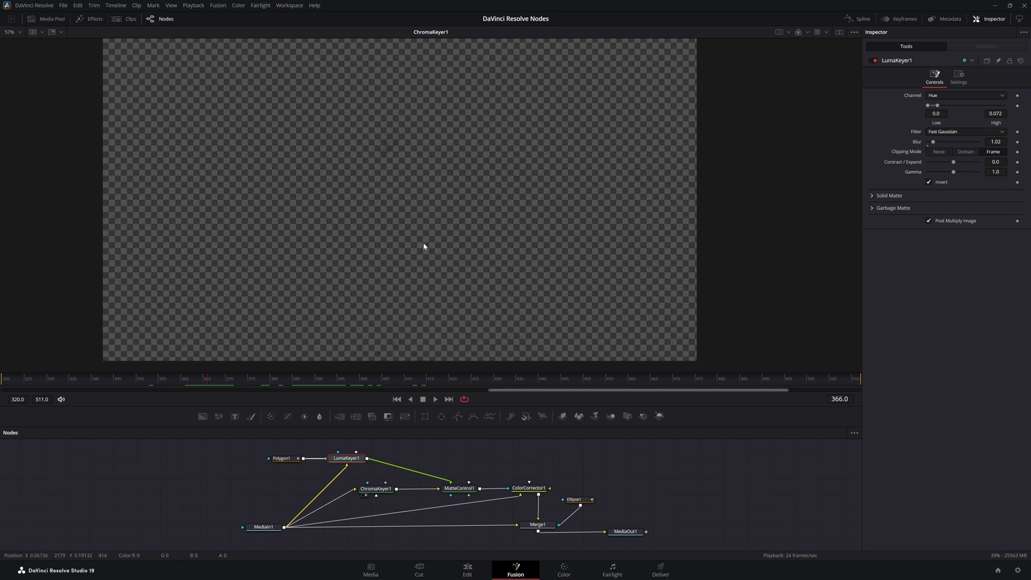
click(799, 32)
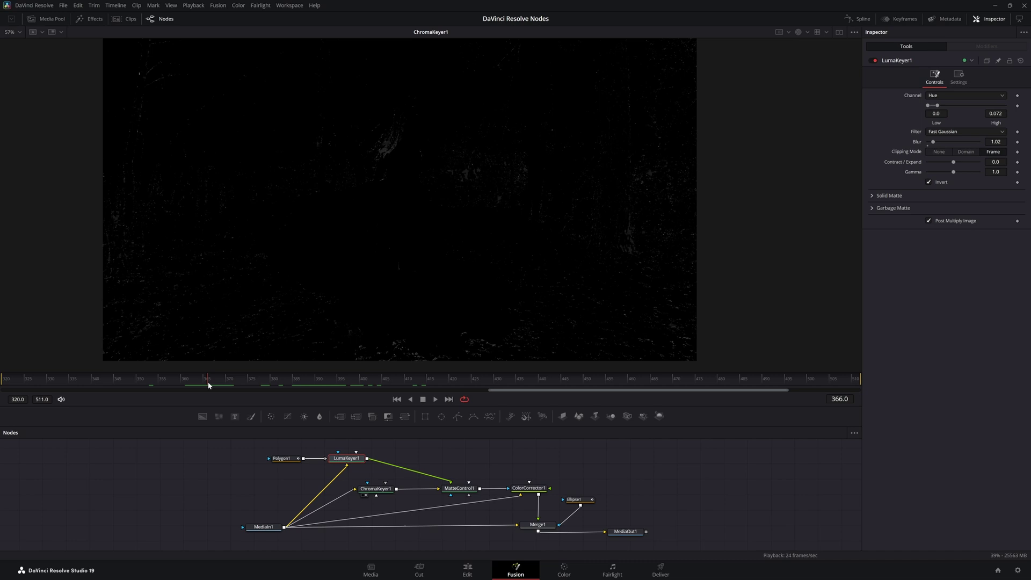
drag(210, 387, 223, 384)
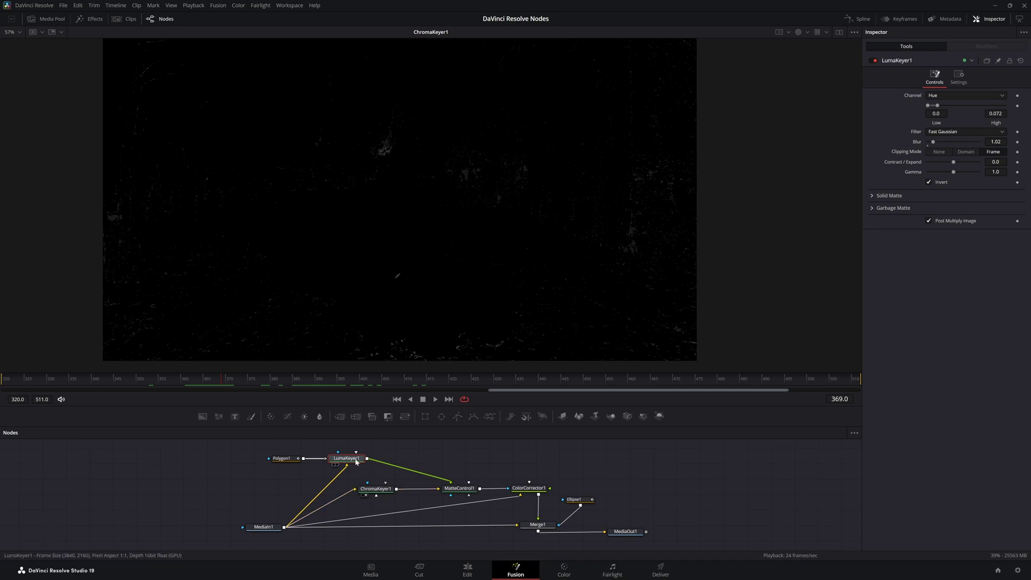
key(1)
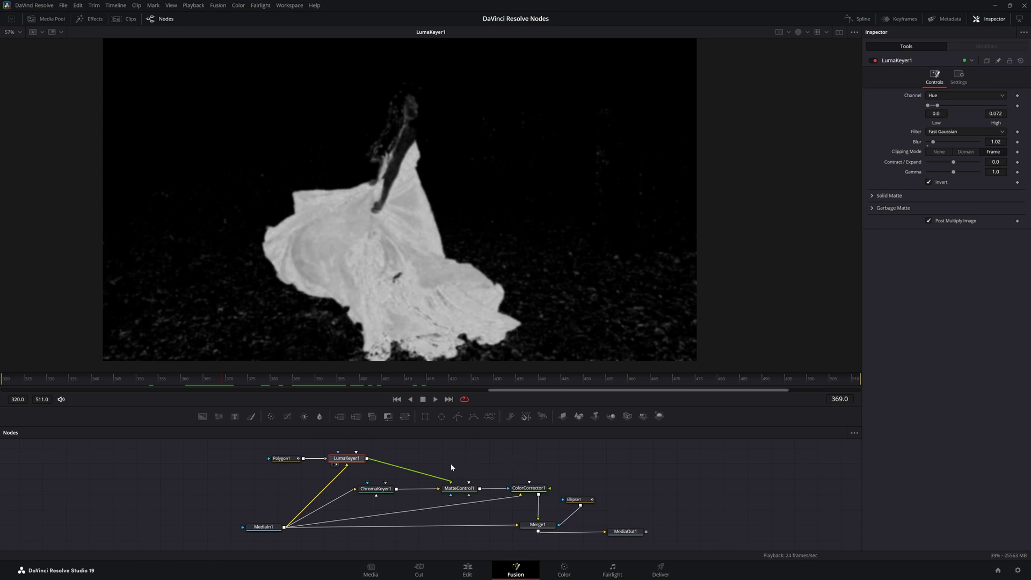
Load MatteControl1 into the viewer and bring up its matte combining settings
click(466, 490)
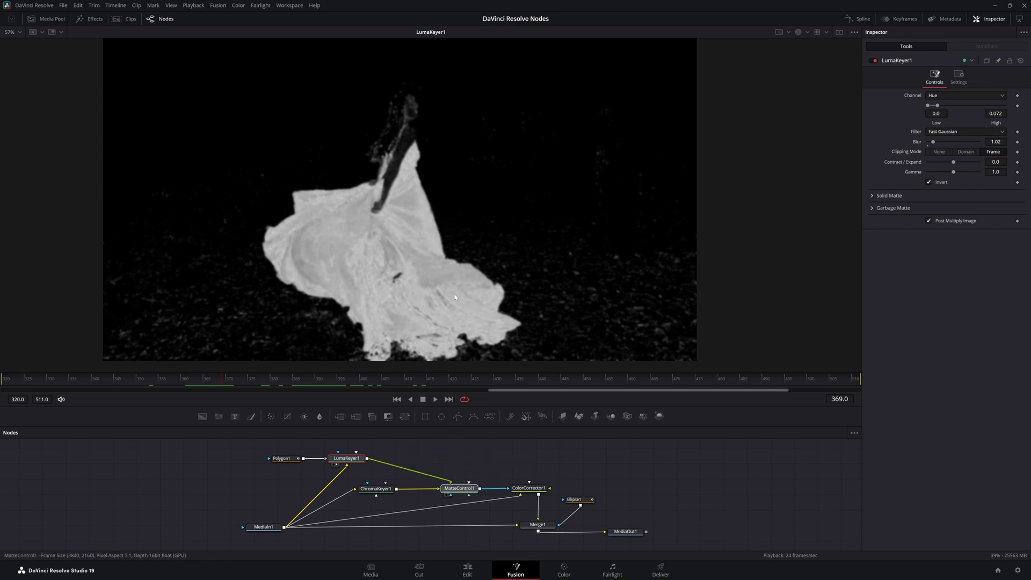
key(1)
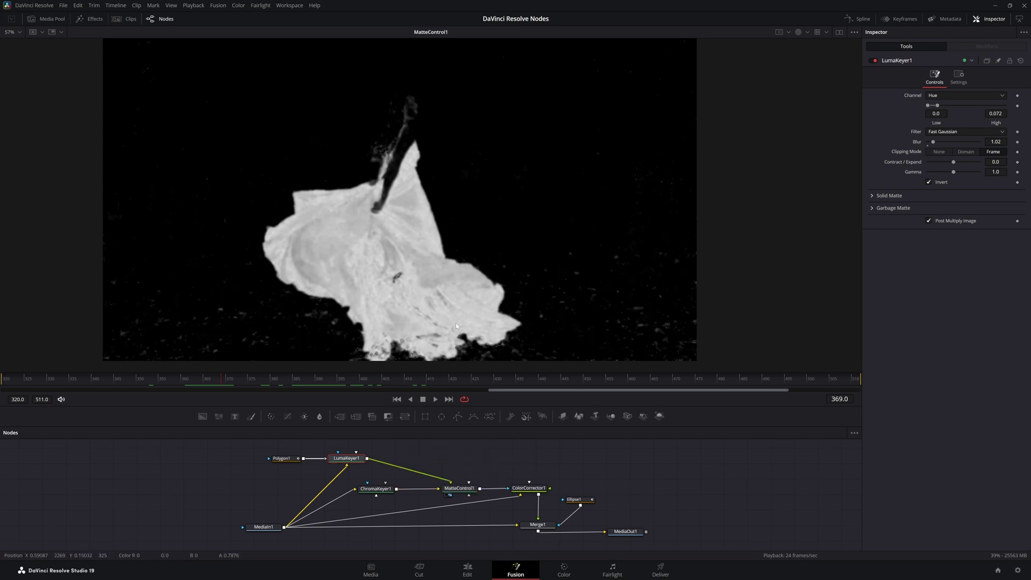
click(459, 488)
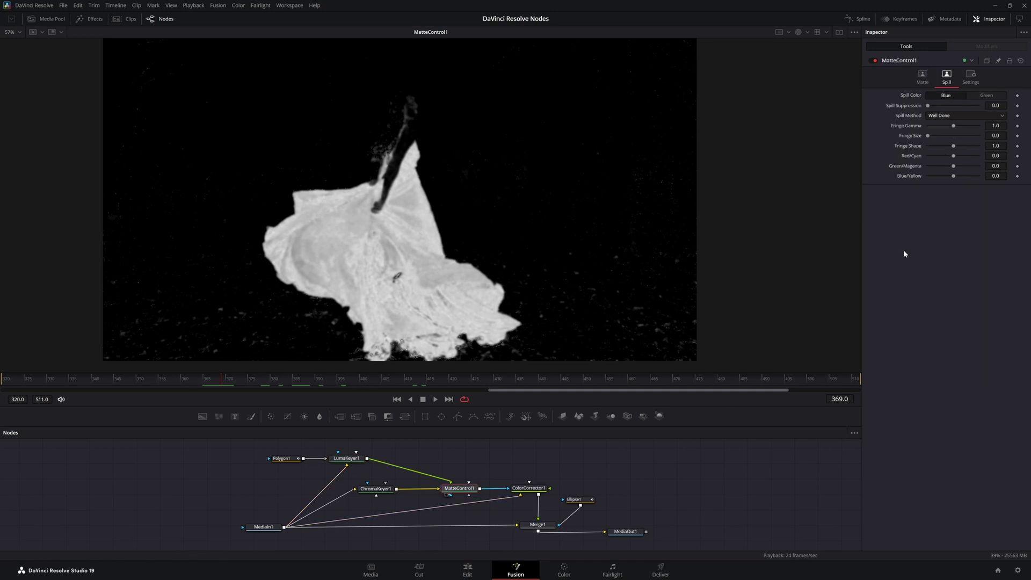
click(923, 78)
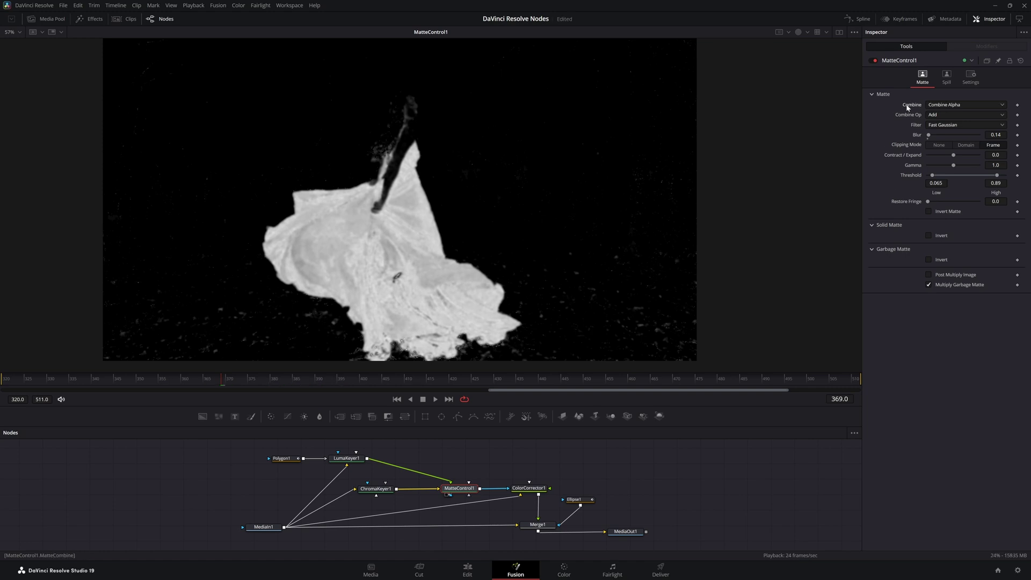
Try the Red, Green, Blue, Solid and Clear combine modes, settling on Combine Alpha
click(941, 108)
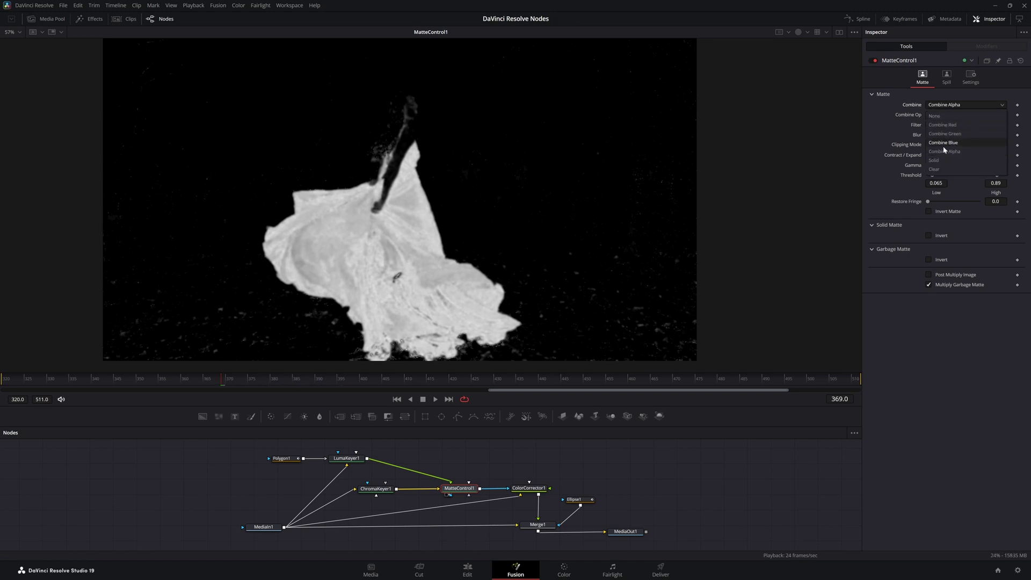
click(950, 126)
click(942, 108)
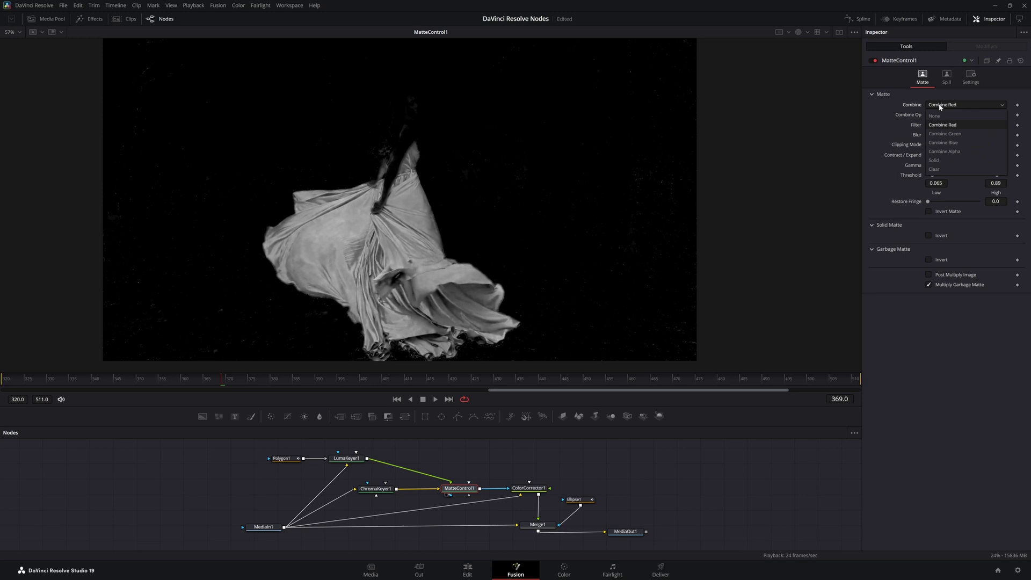
click(945, 134)
click(941, 108)
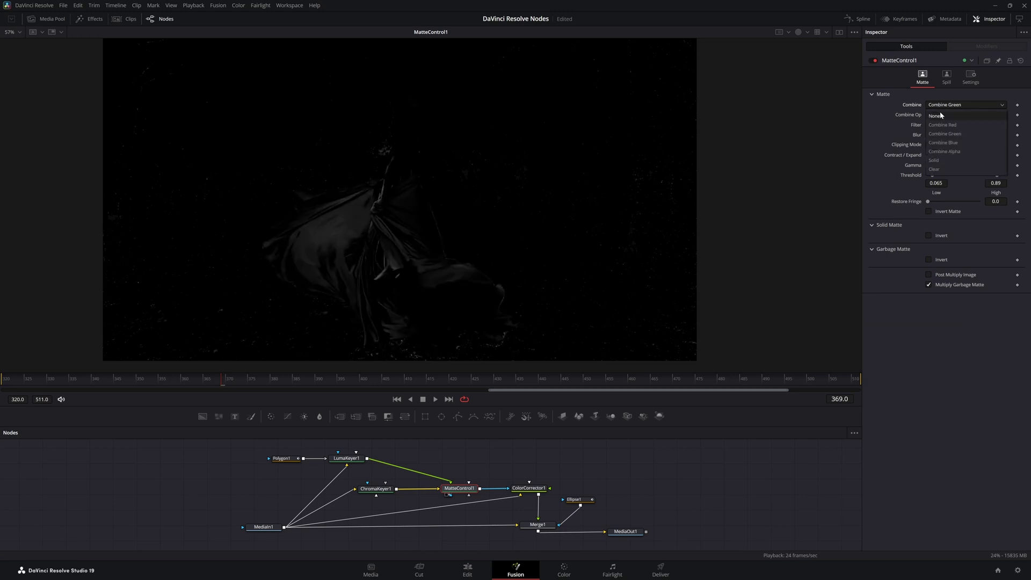
click(951, 143)
click(938, 106)
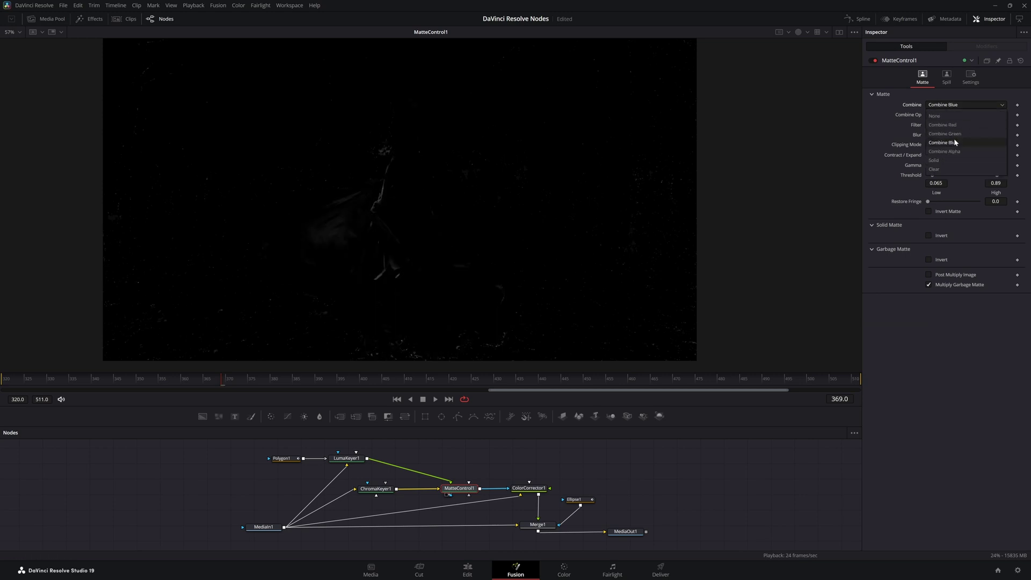
click(935, 160)
click(941, 106)
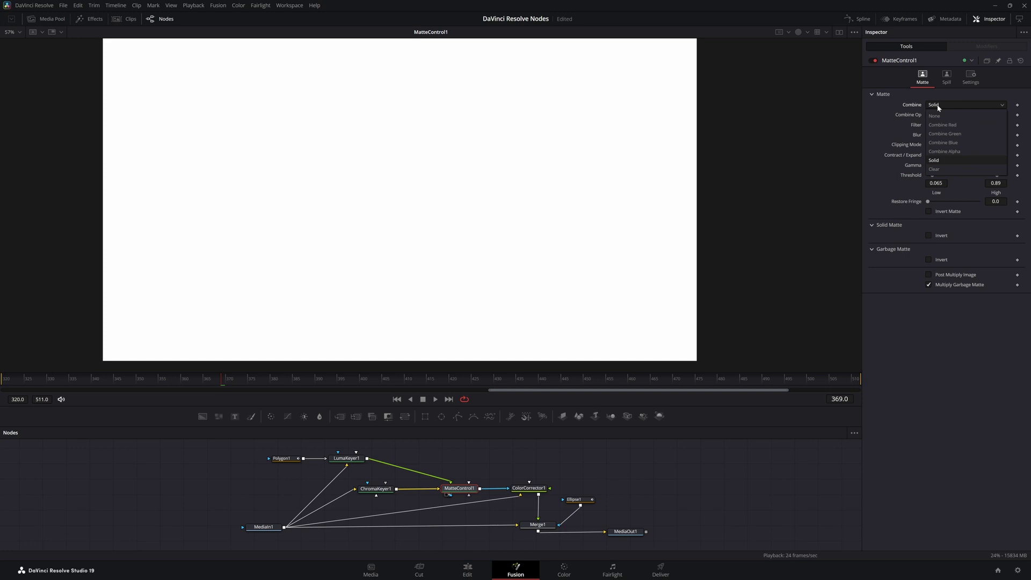
click(944, 169)
click(939, 107)
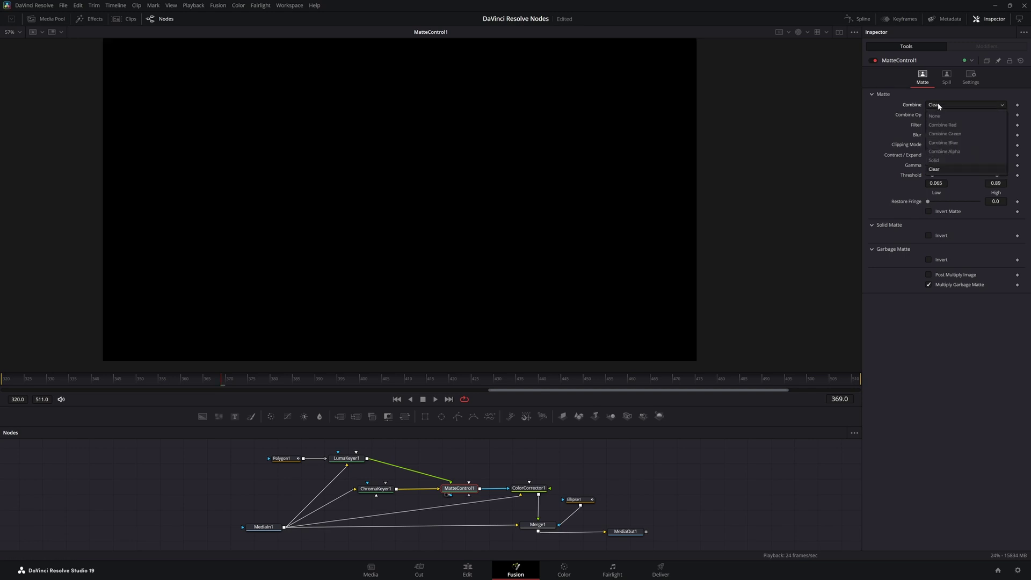
click(951, 151)
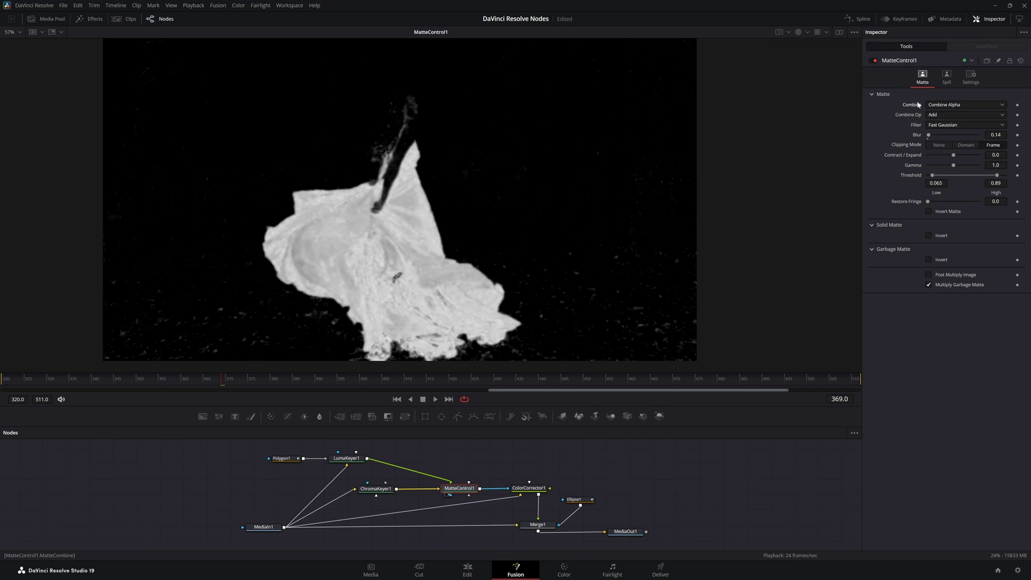
click(941, 117)
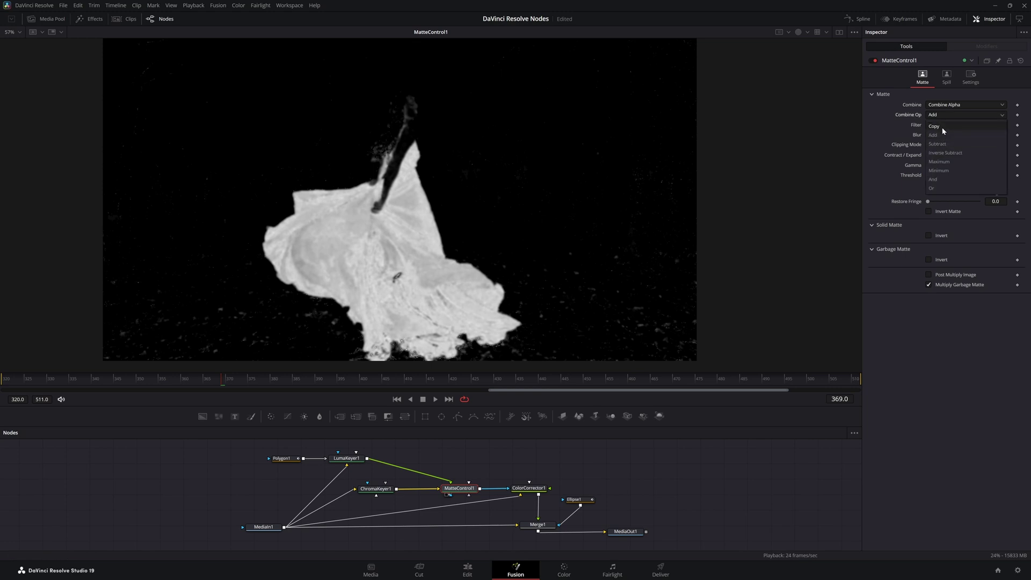
click(942, 127)
click(938, 117)
click(941, 136)
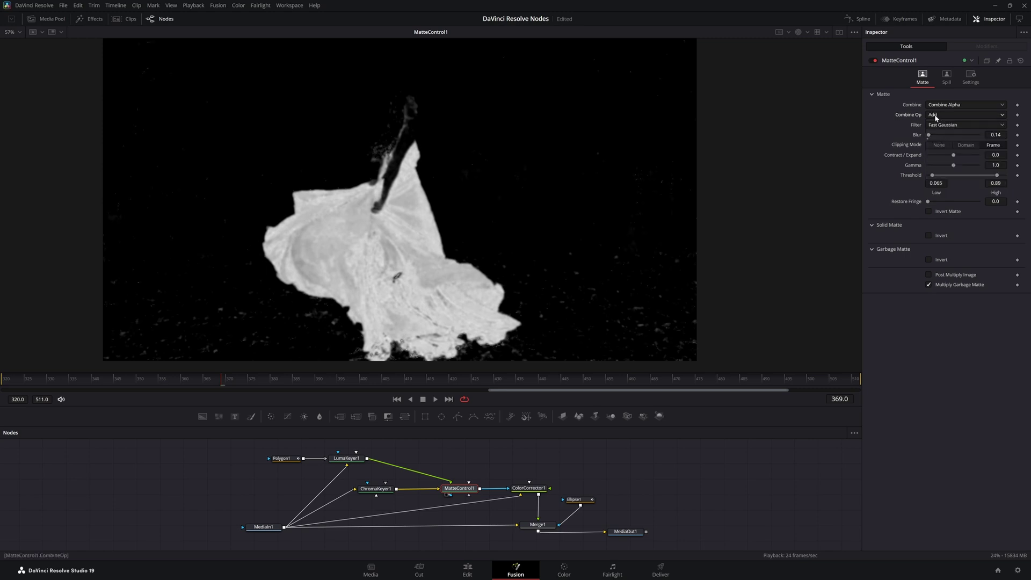
click(935, 116)
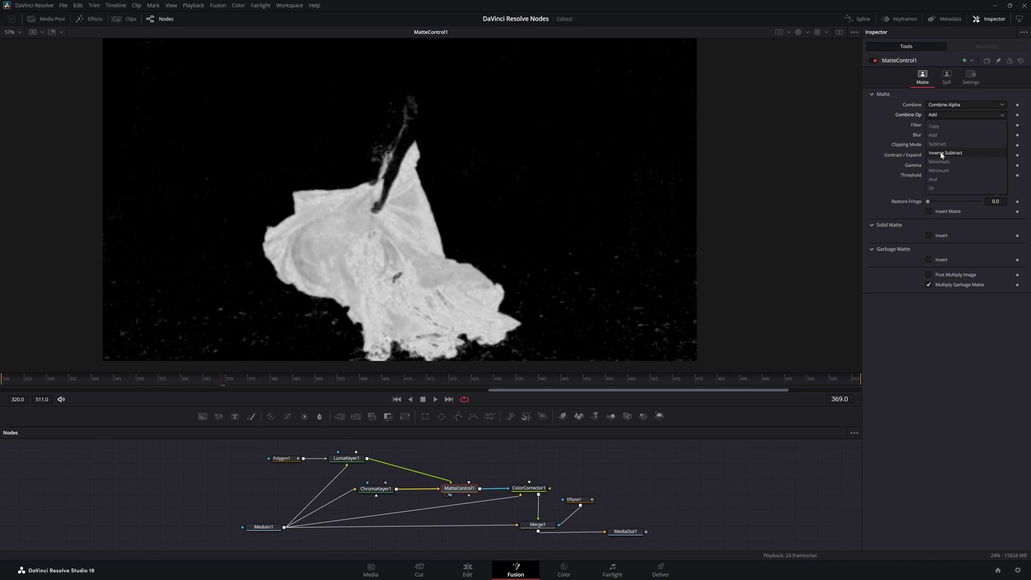
click(910, 118)
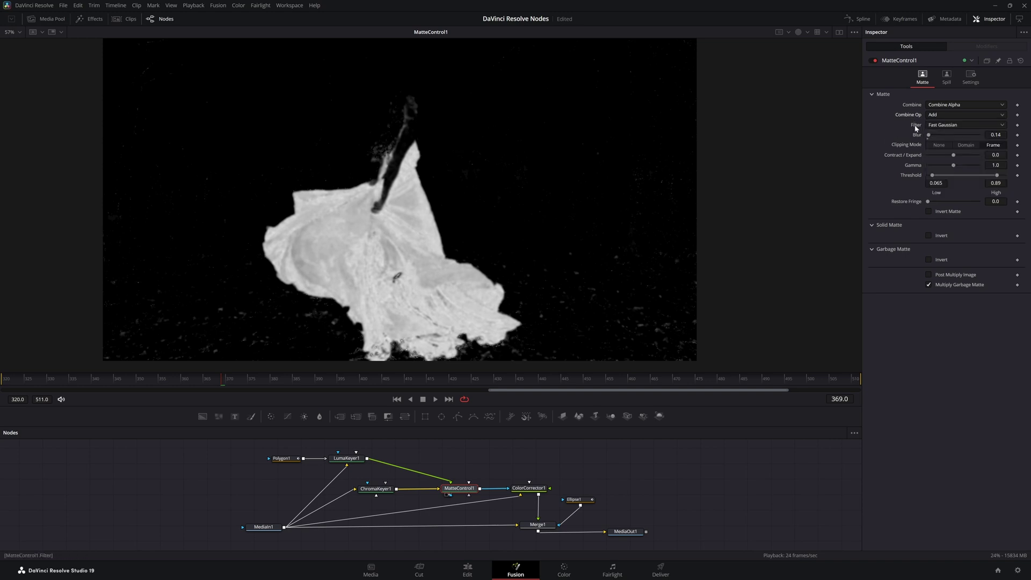
click(939, 127)
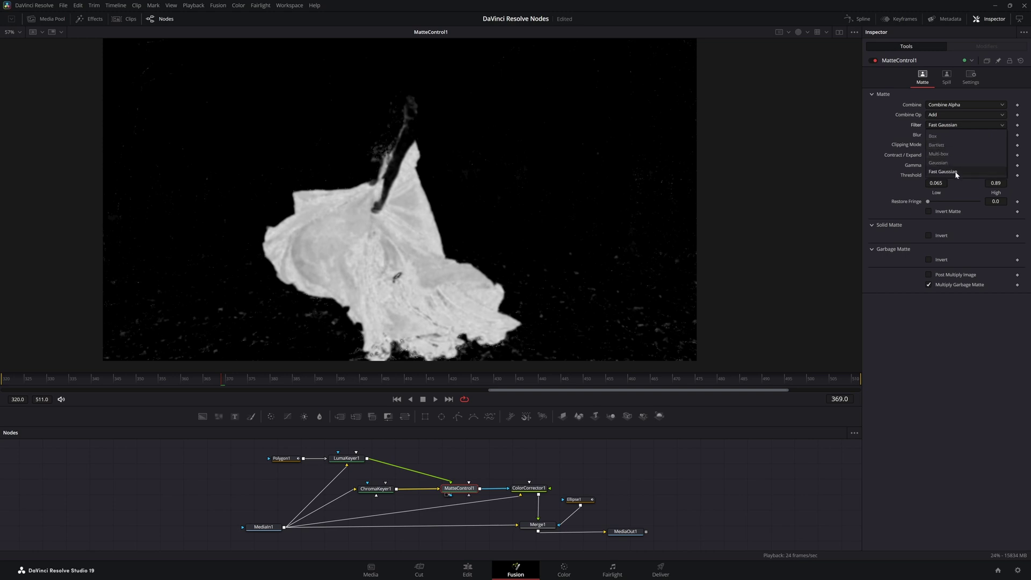
click(925, 137)
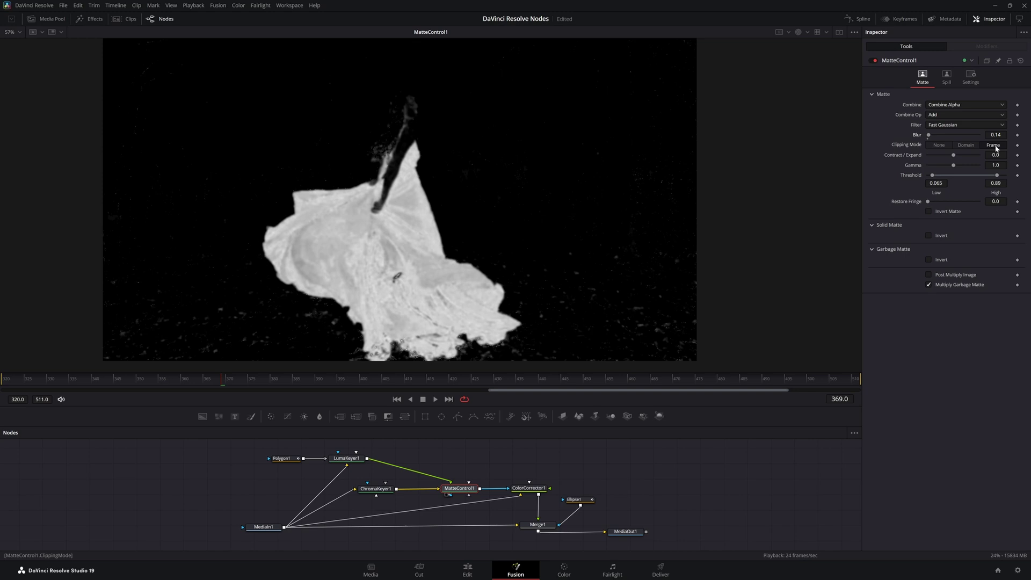
click(972, 147)
mouse_move(955, 156)
mouse_down()
mouse_move(946, 156)
mouse_move(959, 157)
mouse_up()
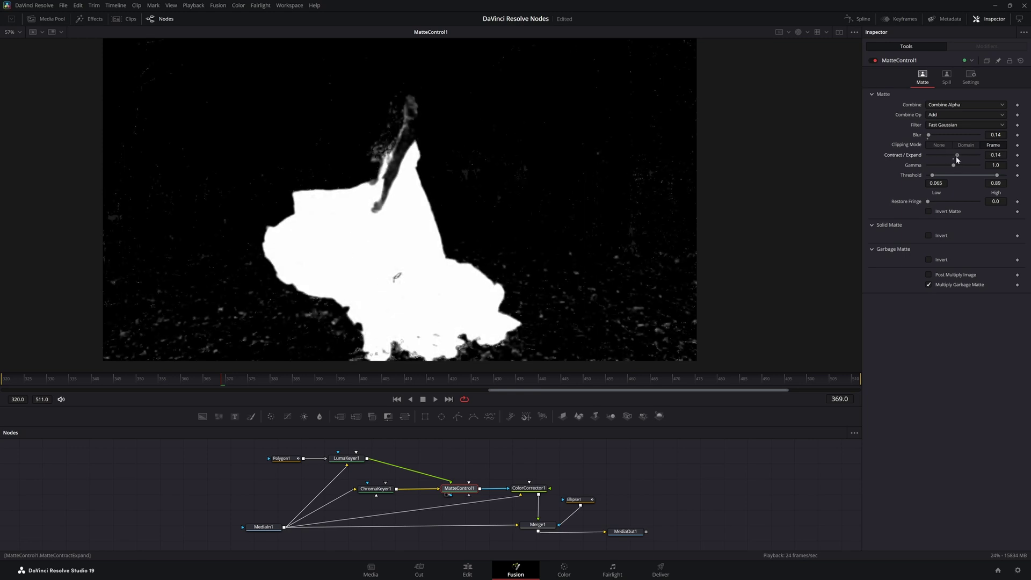
double_click(917, 157)
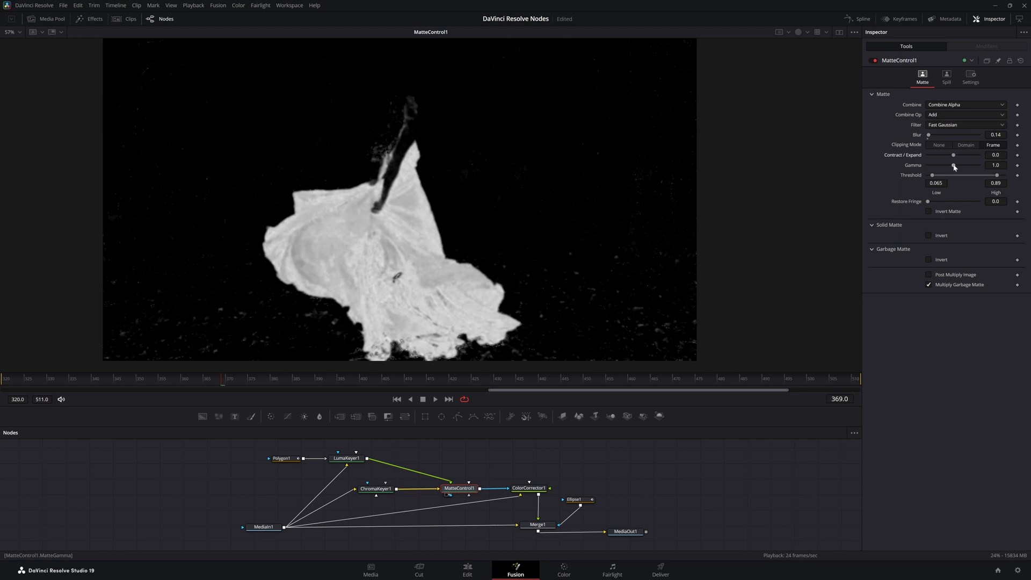
drag(953, 165, 928, 169)
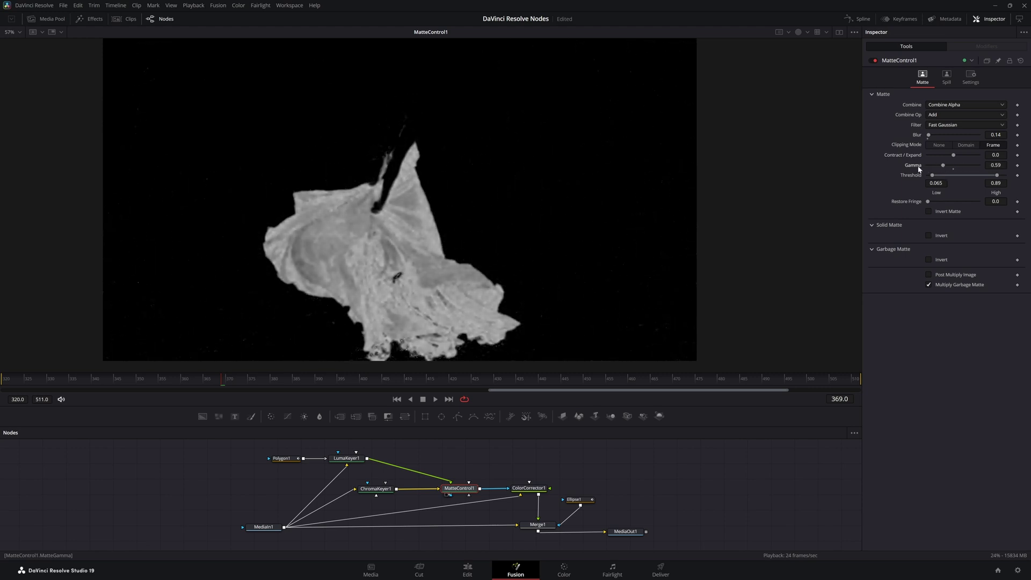
double_click(920, 169)
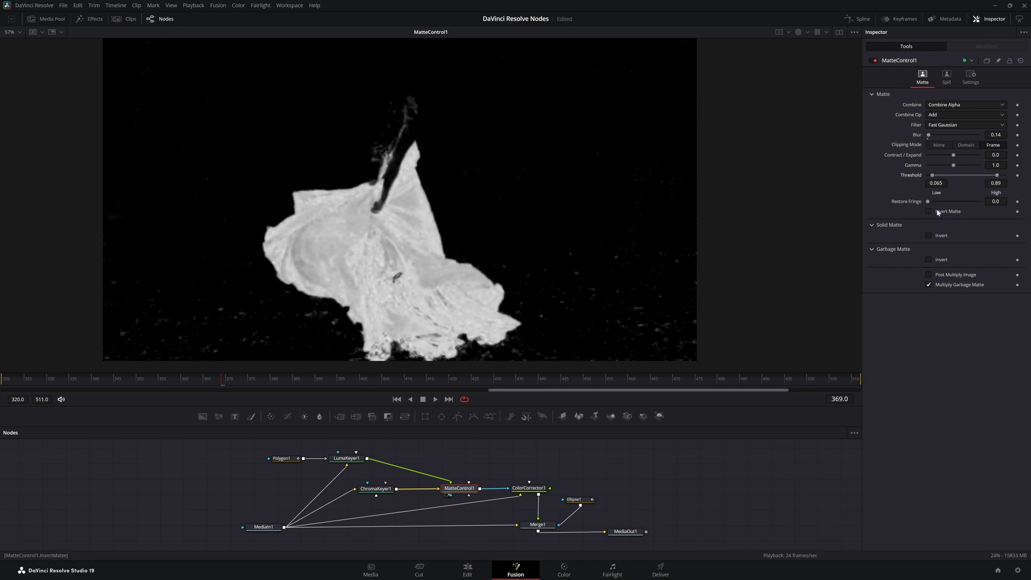
mouse_move(929, 205)
mouse_down()
mouse_move(950, 204)
mouse_move(924, 204)
mouse_up()
click(929, 211)
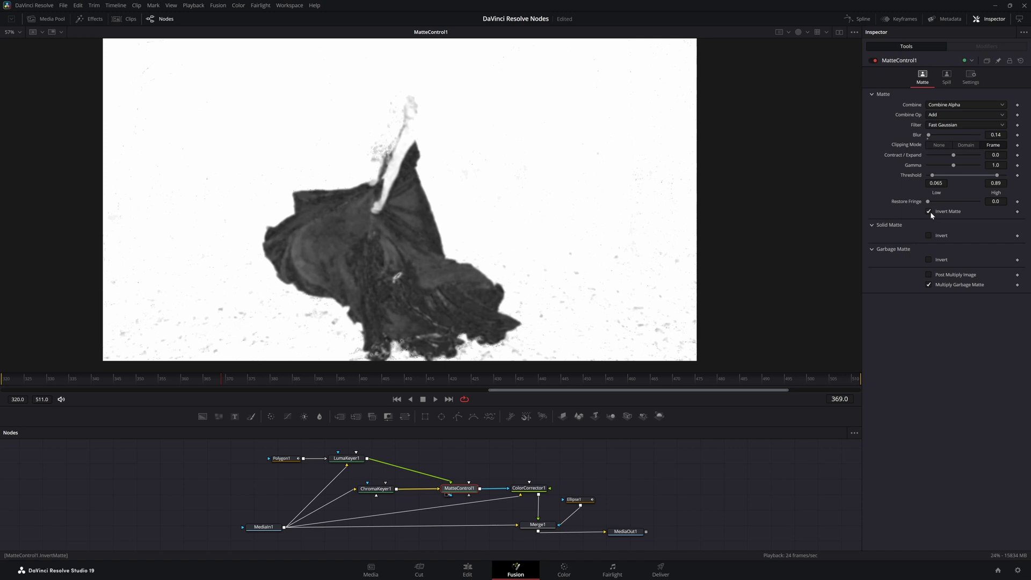
click(929, 212)
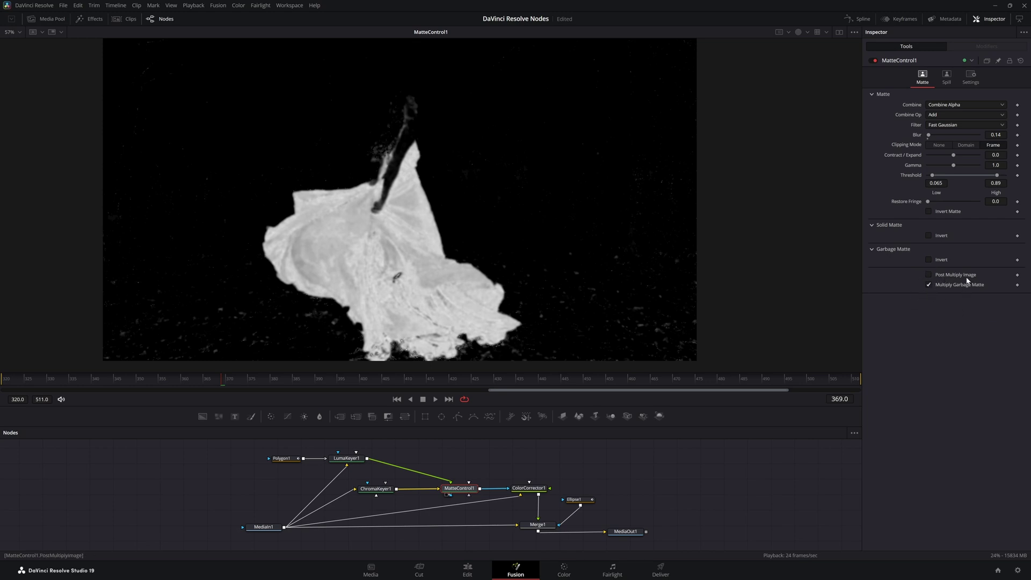
click(930, 276)
click(930, 275)
click(348, 460)
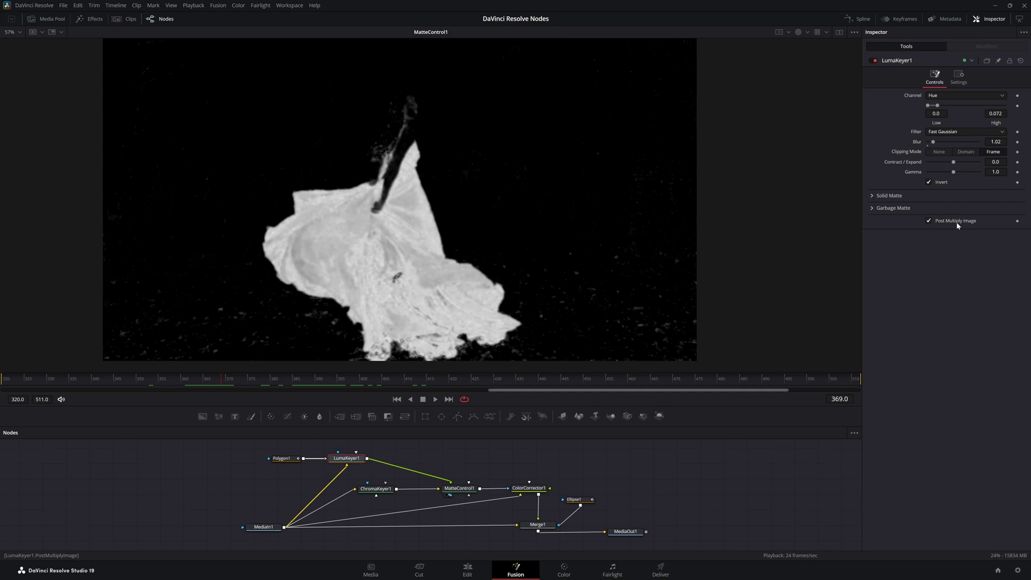
click(380, 493)
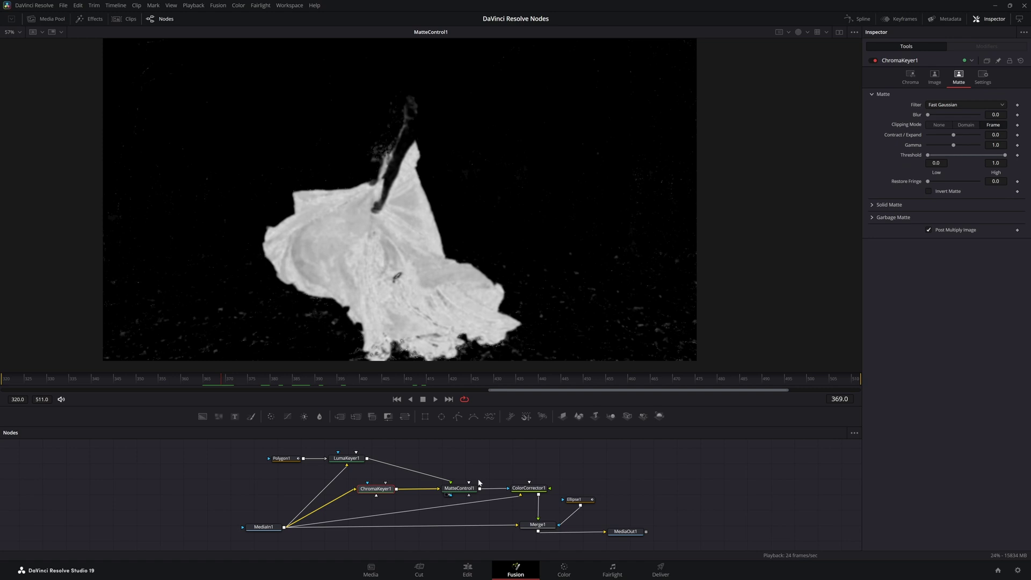
click(466, 491)
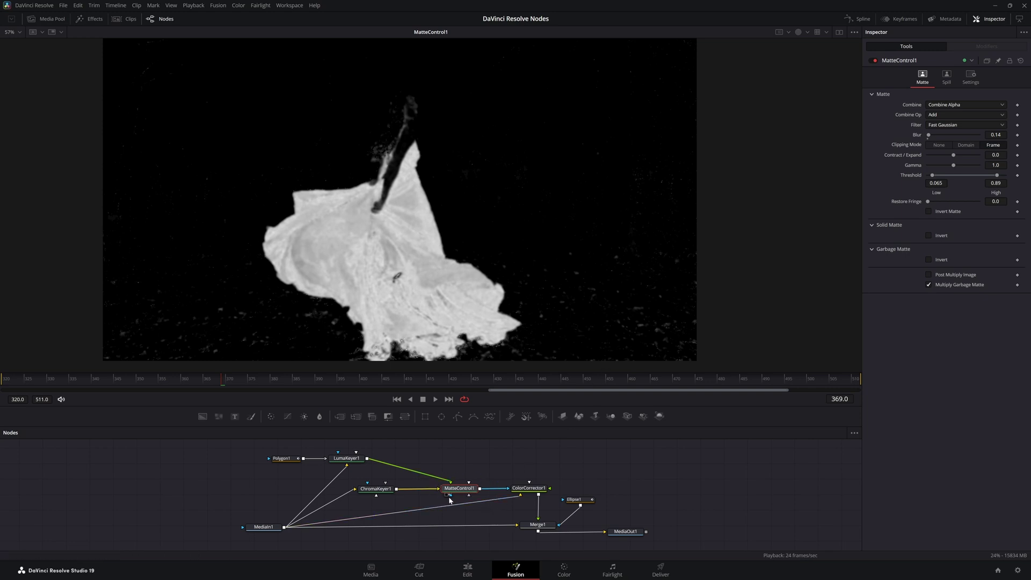
drag(451, 498, 400, 462)
mouse_move(469, 483)
mouse_down()
mouse_move(460, 440)
mouse_move(475, 465)
mouse_move(470, 489)
mouse_up()
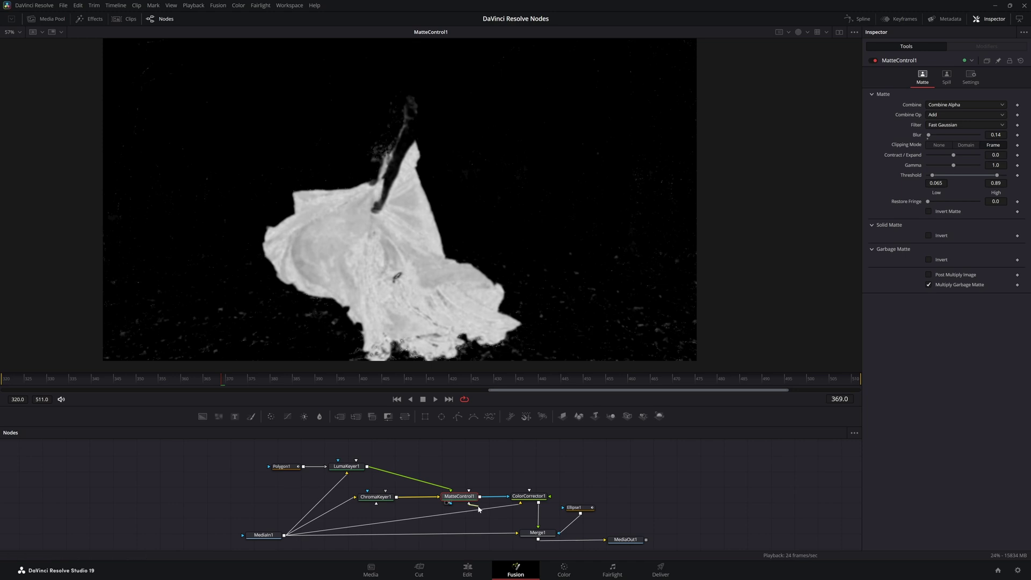
mouse_move(469, 505)
mouse_down()
mouse_move(515, 477)
mouse_move(505, 467)
mouse_move(468, 499)
mouse_up()
drag(481, 473, 476, 463)
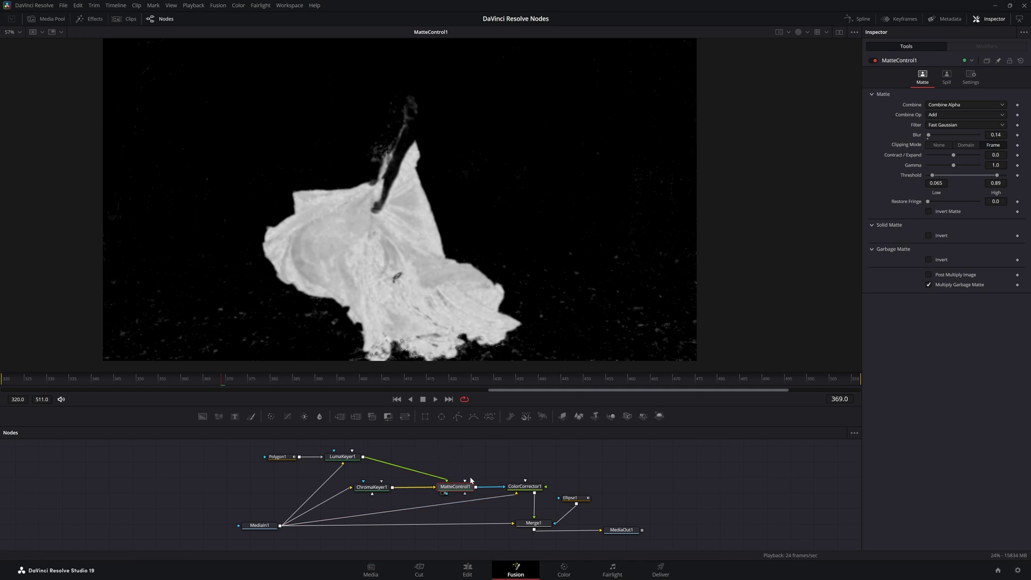
Show MatteControl1's spill settings and set the spill colour to Blue
click(948, 75)
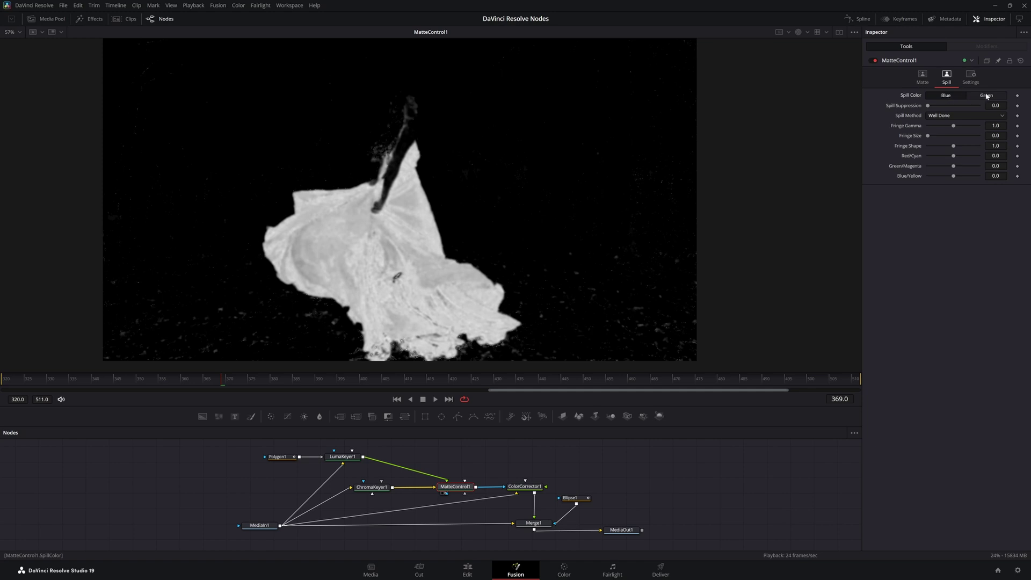
click(954, 96)
mouse_move(931, 107)
mouse_down()
mouse_move(986, 107)
mouse_move(925, 107)
mouse_up()
Cycle the spill method through Rare, Medium, Well Done and Burnt, ending on Rare
click(944, 117)
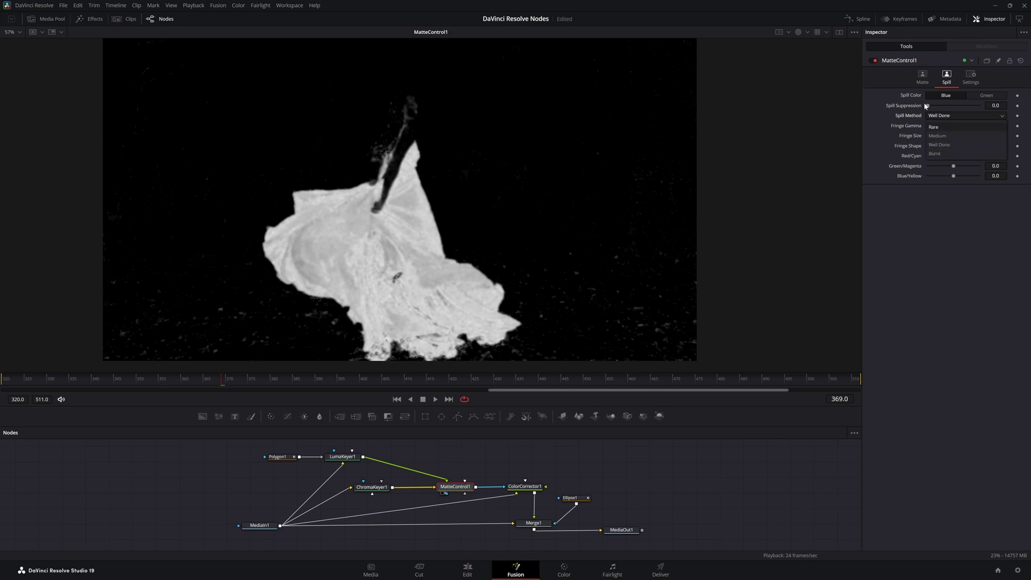
click(940, 127)
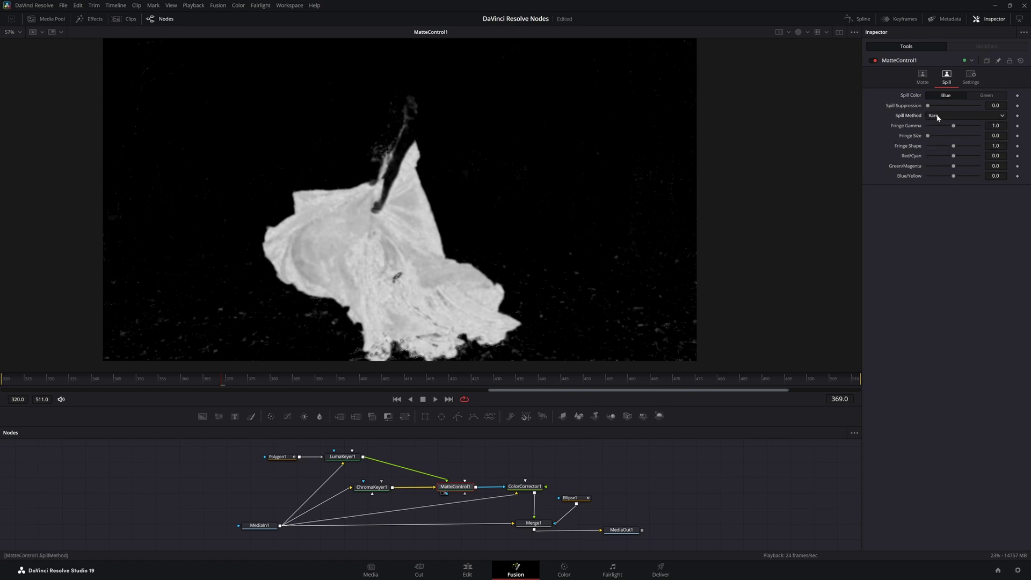
click(938, 117)
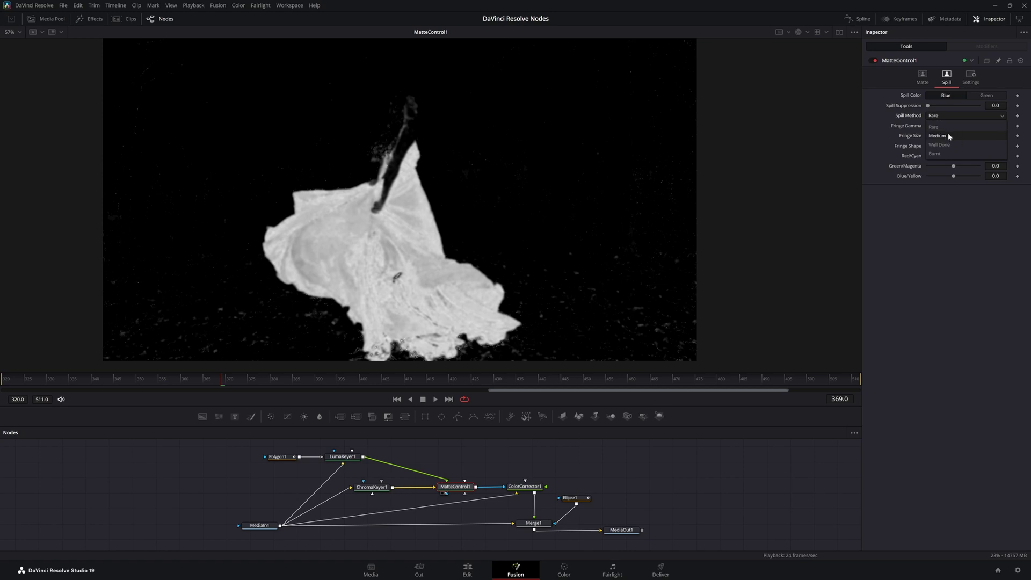
click(947, 138)
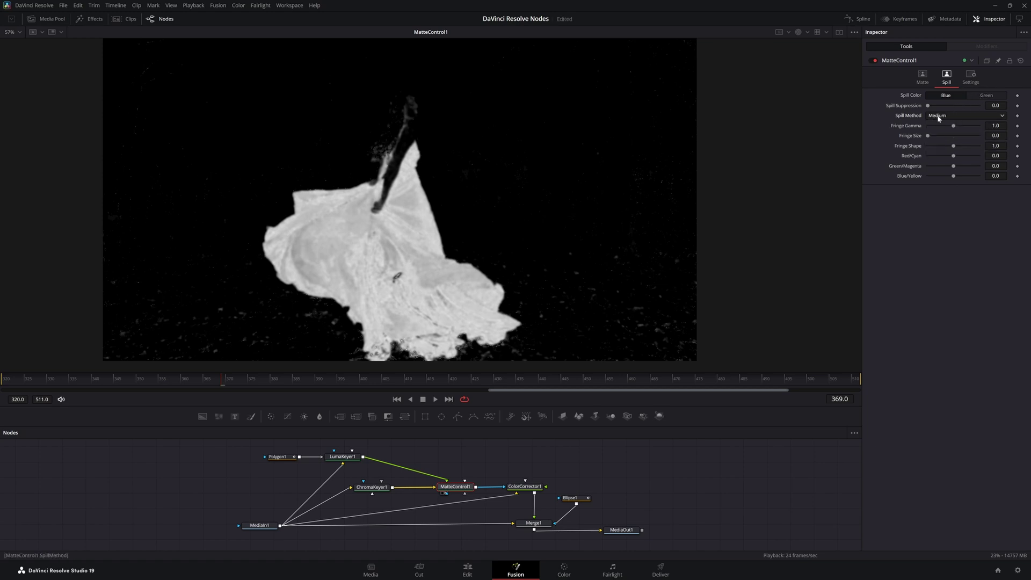
click(934, 118)
click(948, 146)
click(950, 117)
click(946, 155)
click(934, 117)
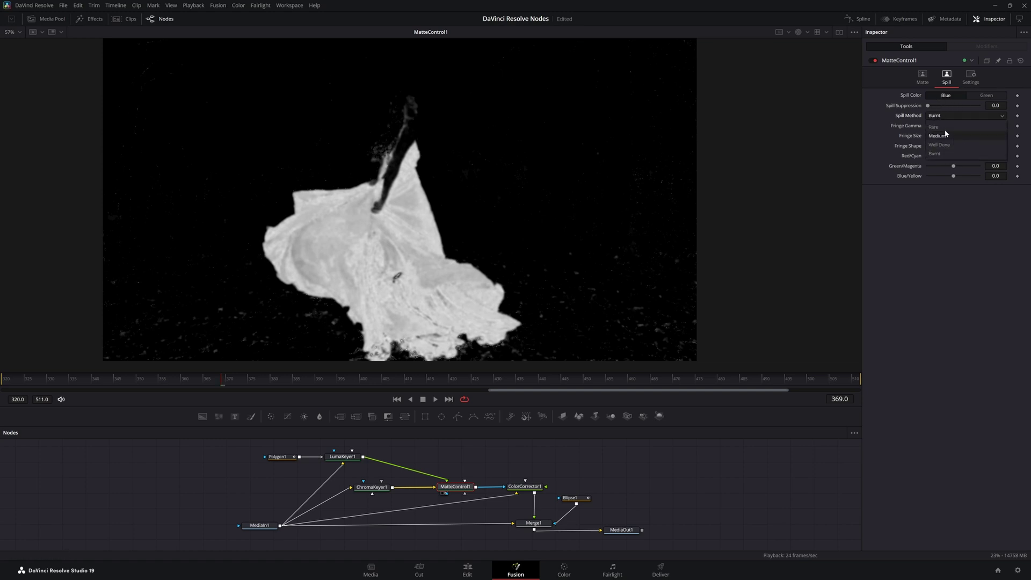
click(942, 127)
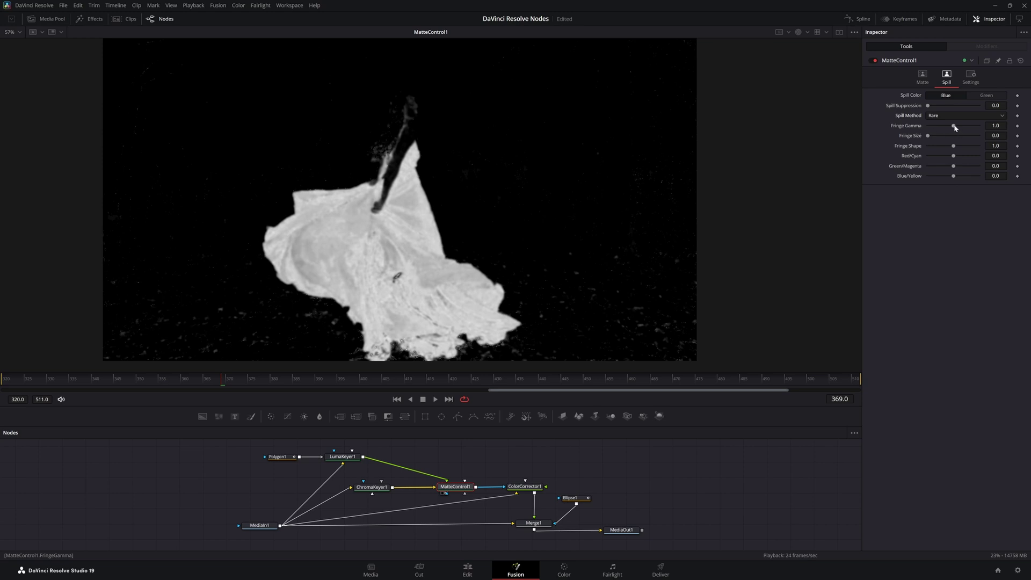
Experiment with Fringe Gamma values 2.02 and 5.57 in colour view, then undo the change
mouse_move(955, 128)
mouse_down()
mouse_move(968, 125)
mouse_move(960, 130)
mouse_up()
mouse_move(957, 126)
mouse_down()
mouse_move(979, 131)
mouse_move(957, 126)
mouse_up()
click(799, 32)
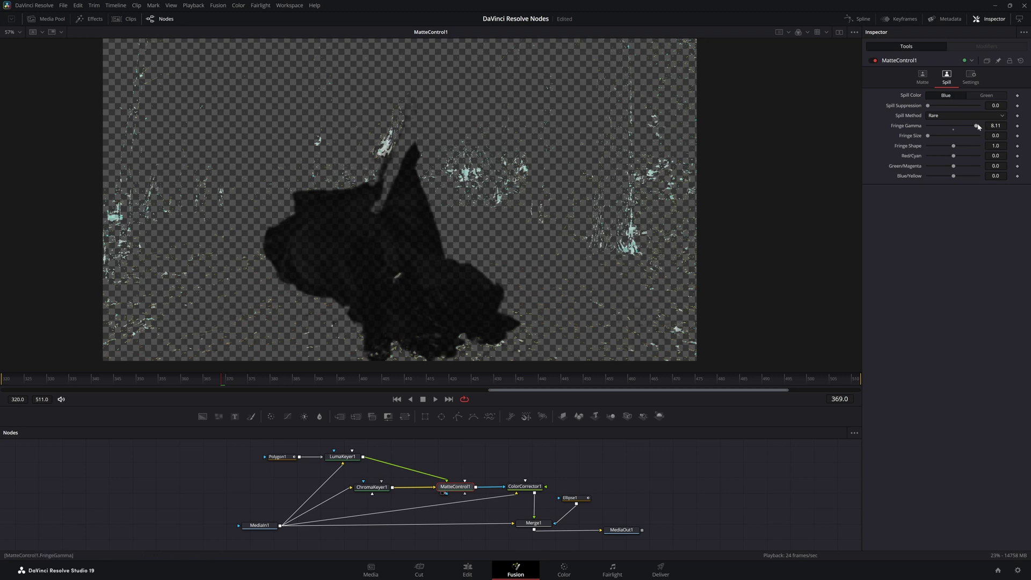
drag(979, 126, 941, 156)
key(ctrl+z)
Reset Fringe Gamma, size, shape, Red/Cyan and Blue/Yellow to defaults, back in MatteControl1's matte settings
key(a)
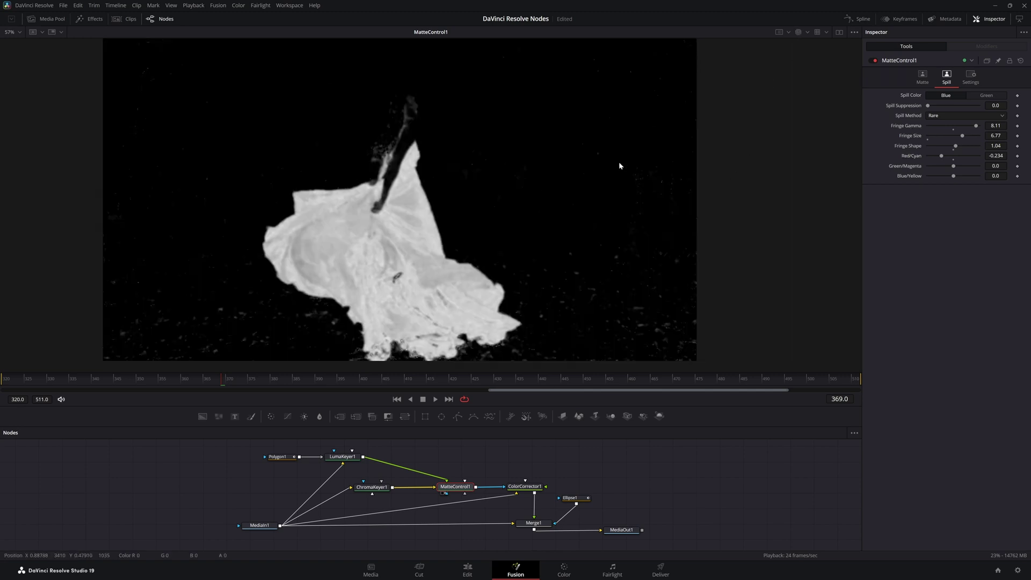
double_click(917, 127)
double_click(916, 137)
double_click(913, 146)
double_click(914, 157)
double_click(915, 177)
click(925, 76)
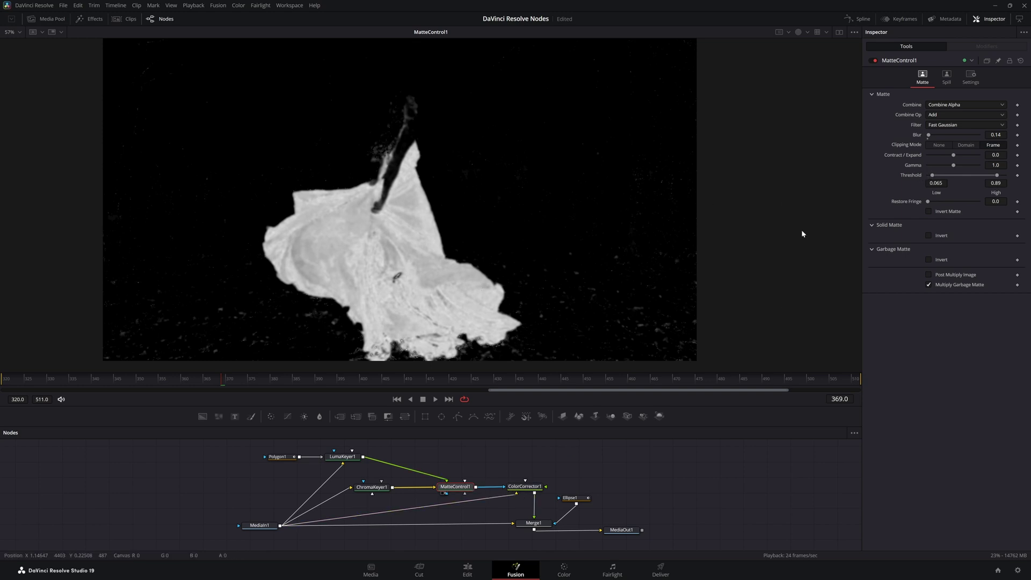
Show ColorCorrector1's full-colour output, try other dress hues, then undo back to the golden tint
click(799, 32)
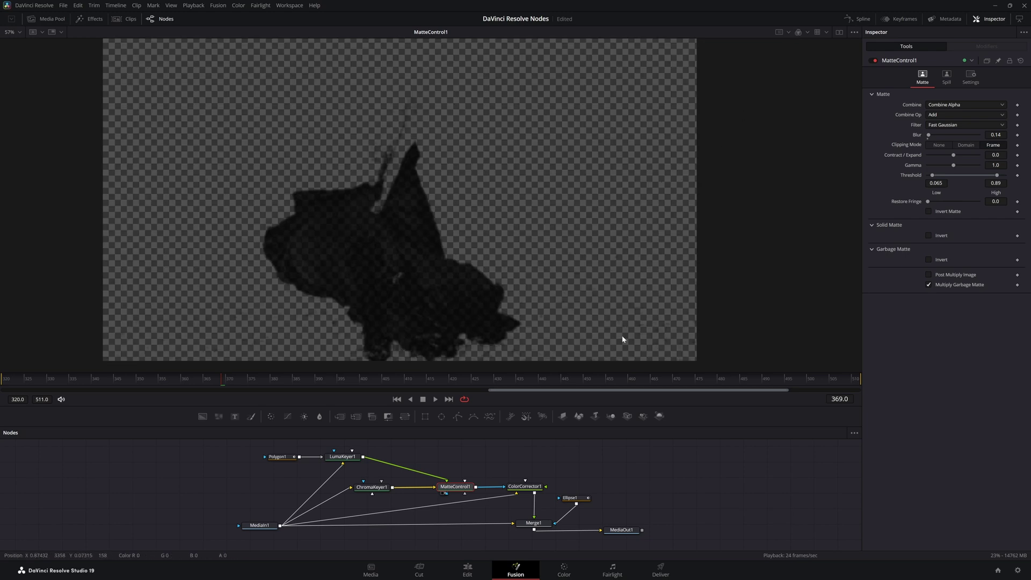
drag(457, 490, 448, 489)
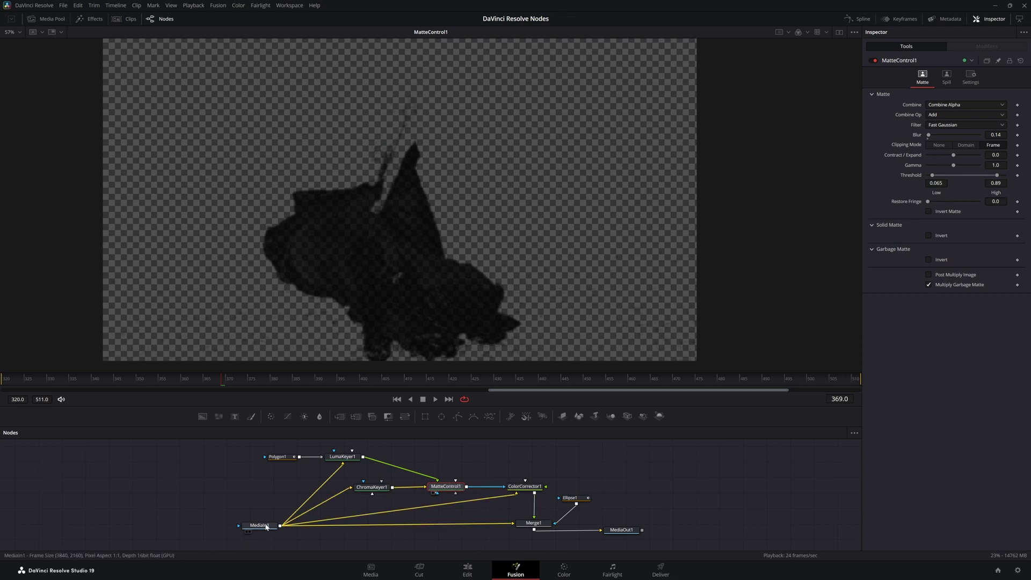
click(519, 491)
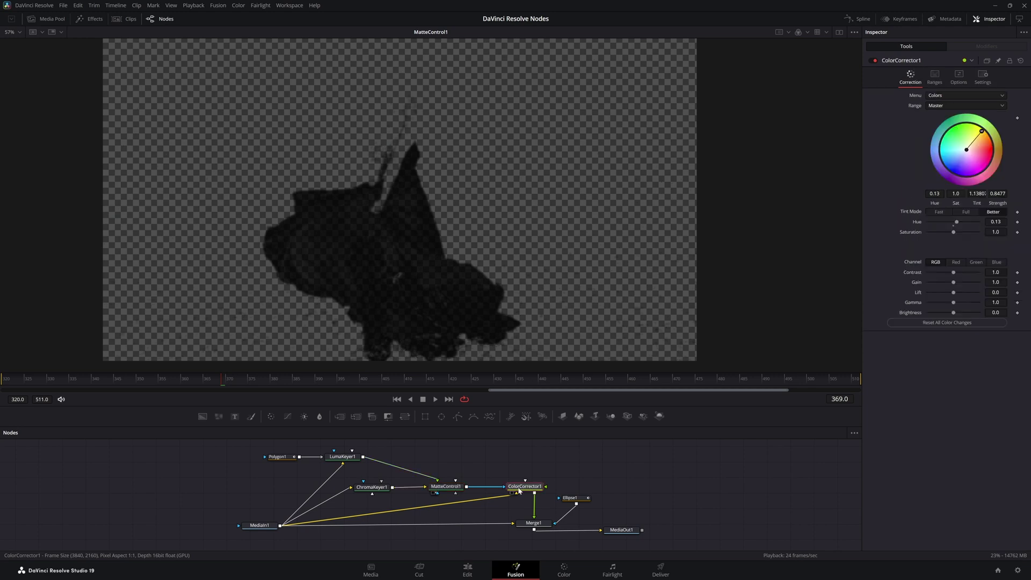
drag(505, 296, 505, 297)
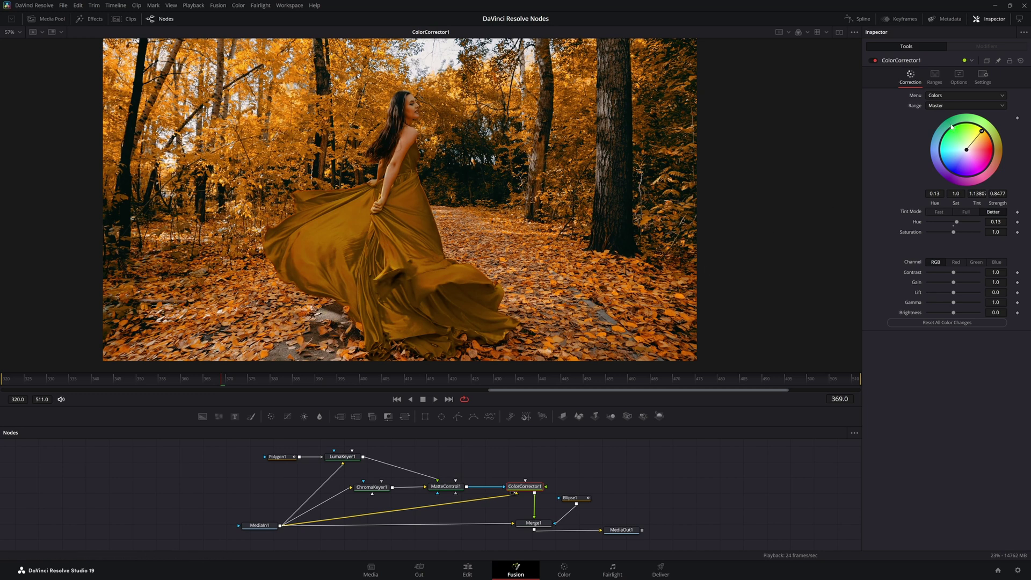
drag(983, 133, 961, 179)
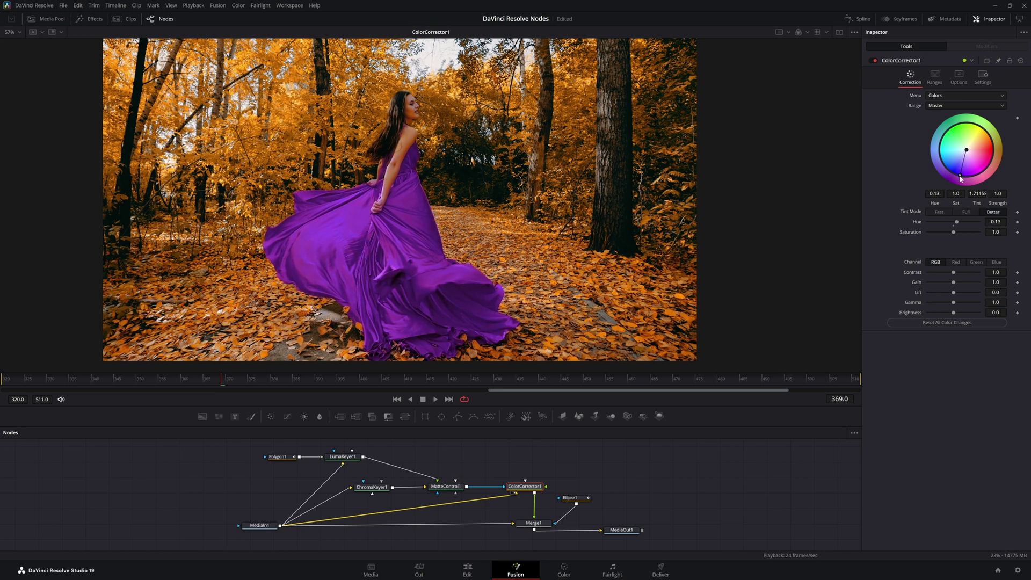
key(ctrl+z)
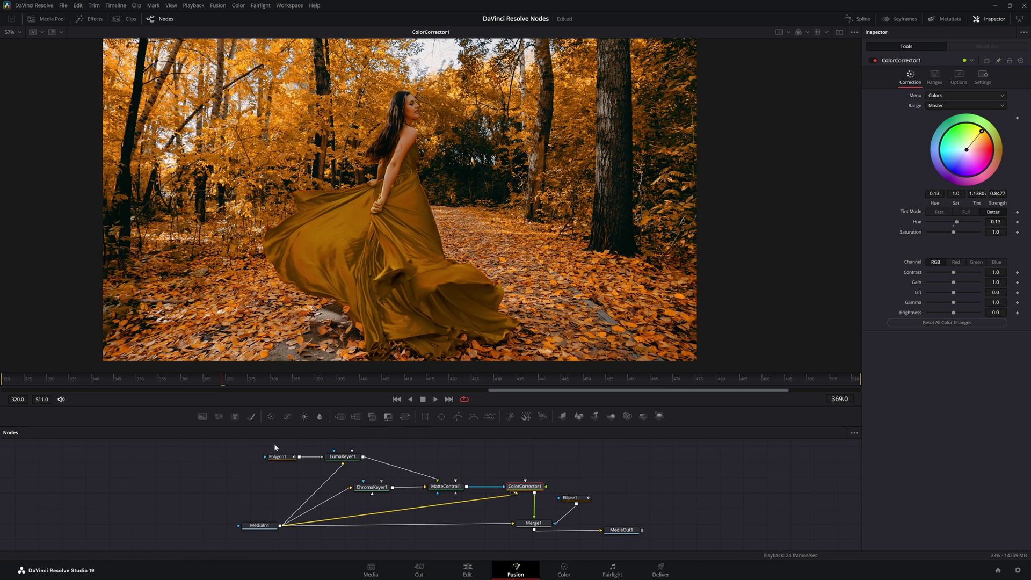
Spread the node graph by moving MediaIn1 further left and MediaOut1 further right
drag(202, 452, 636, 532)
scroll(617, 483, up, 2)
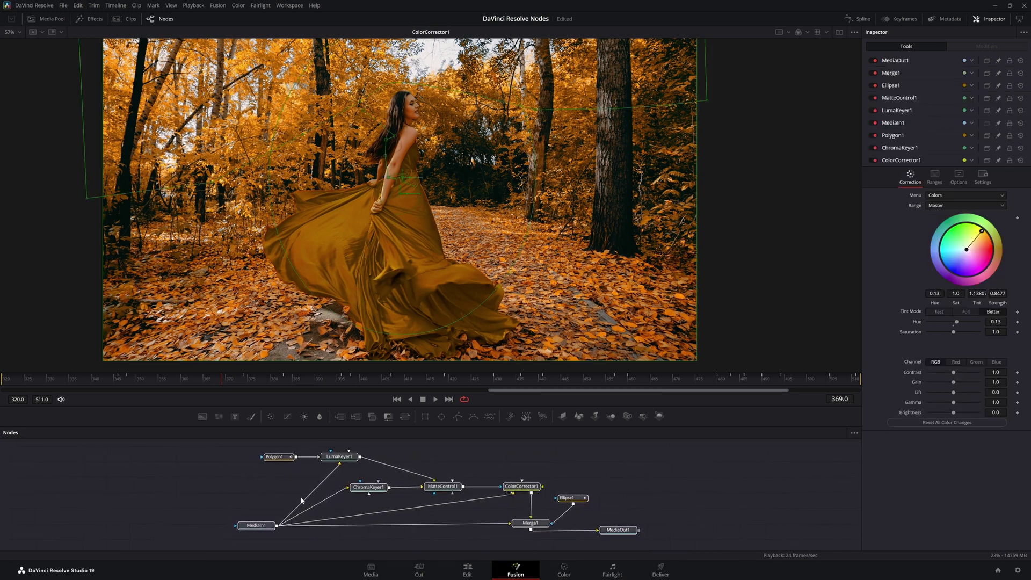
mouse_move(262, 531)
mouse_down()
mouse_move(242, 528)
mouse_move(281, 536)
mouse_up()
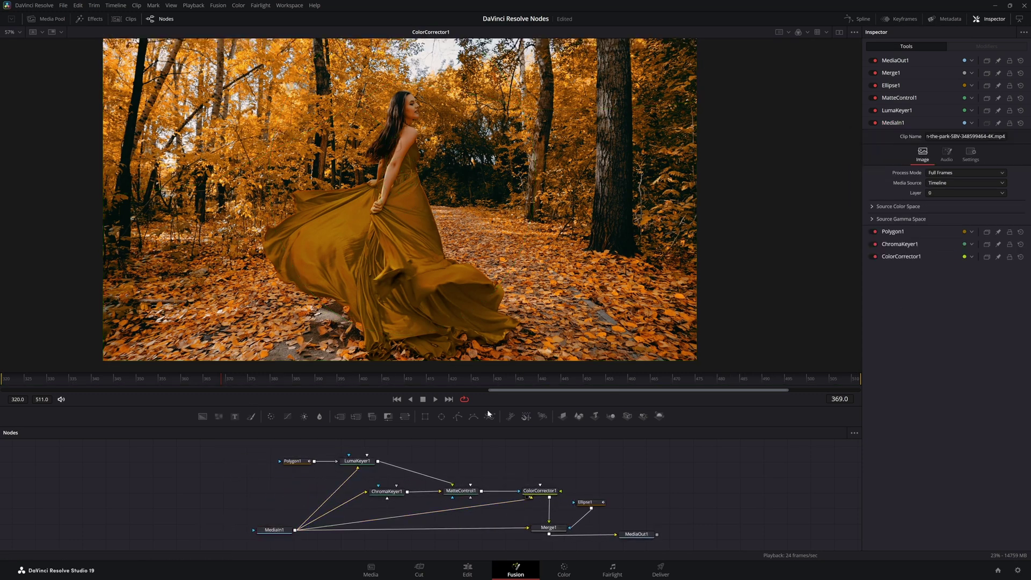
drag(274, 531, 225, 532)
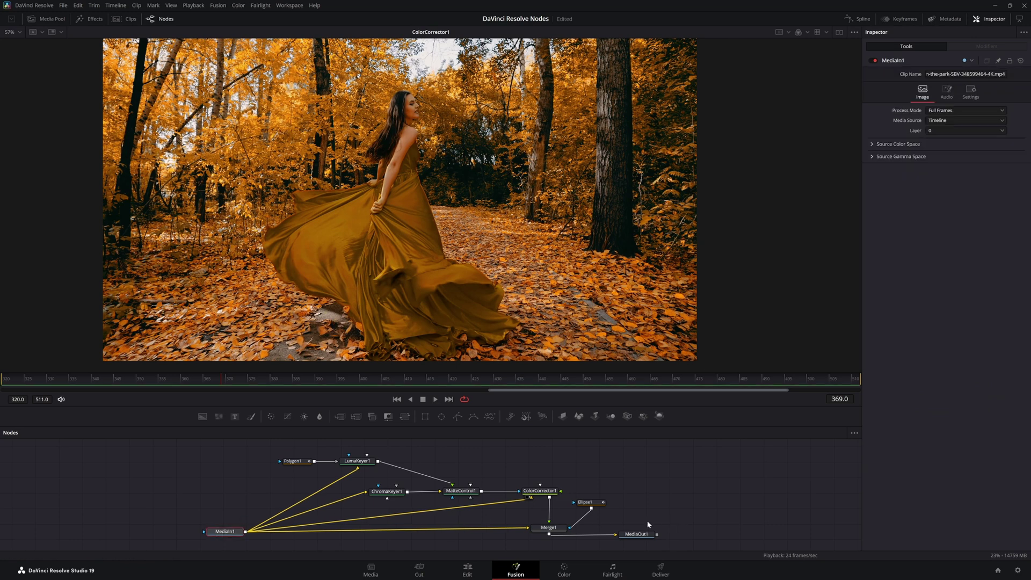
drag(637, 536, 730, 536)
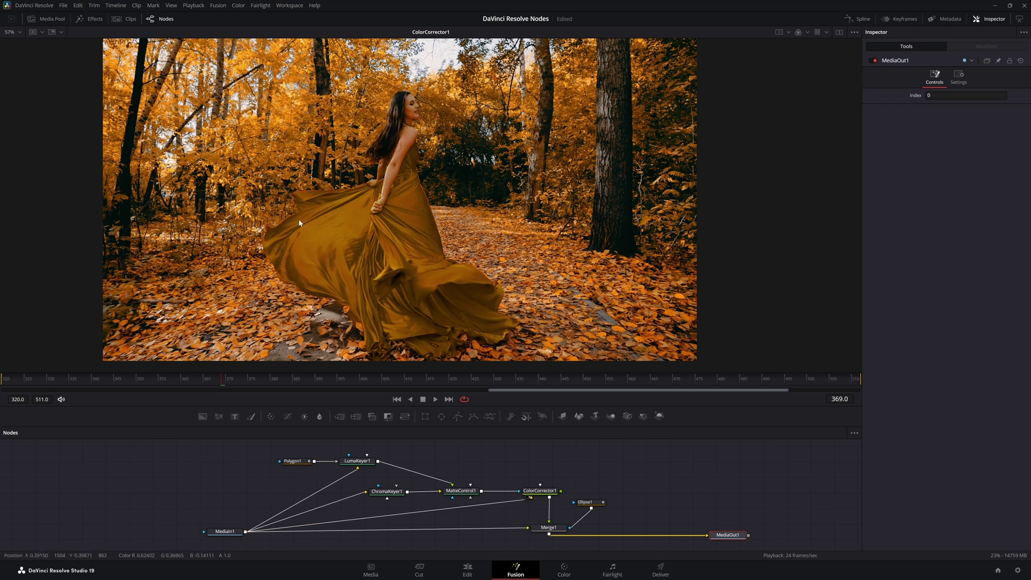
click(461, 491)
Zoom in on the dress edge and set MatteControl1's Threshold Low to 0.074
scroll(307, 200, up, 10)
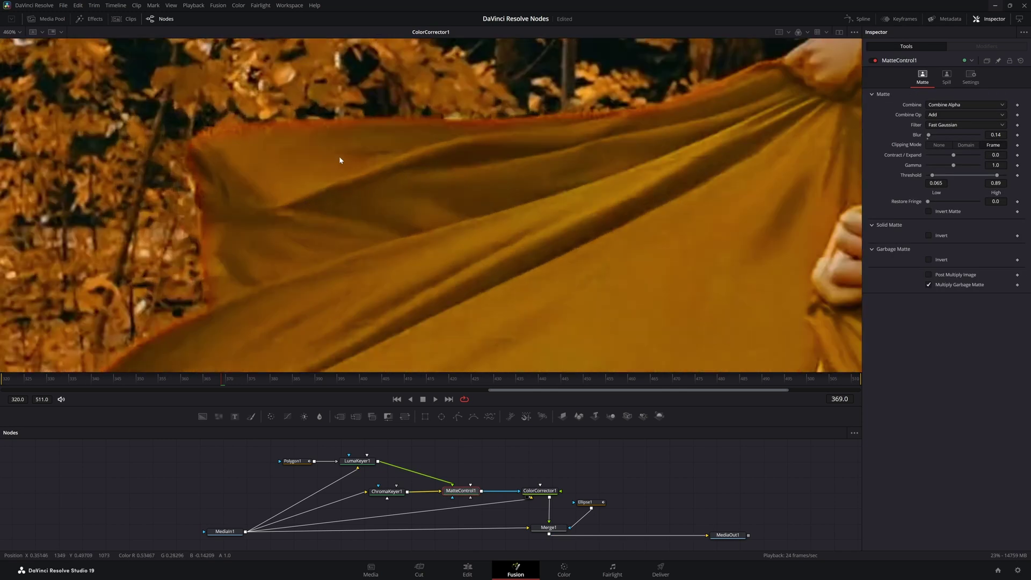
drag(340, 157, 318, 225)
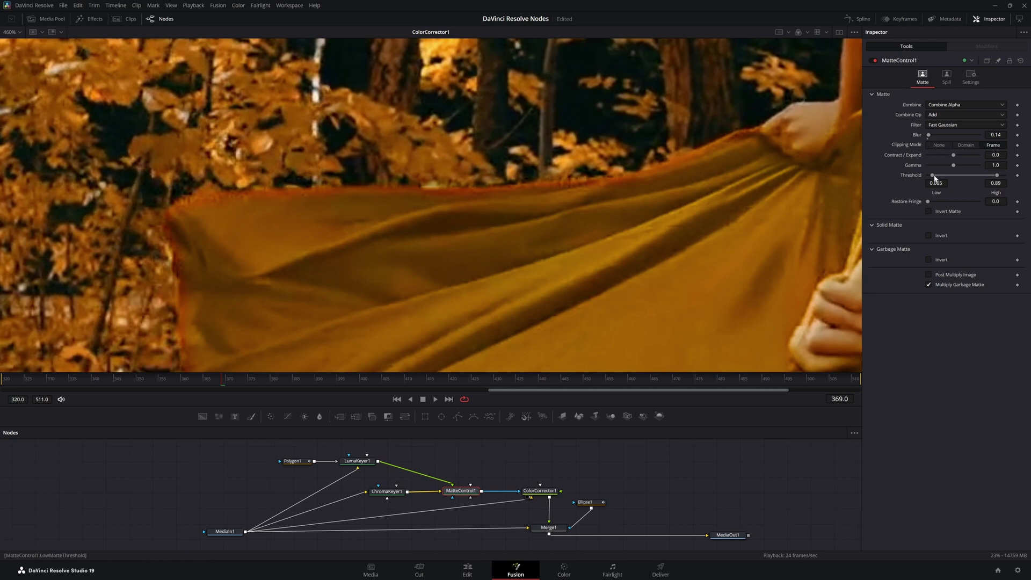
drag(934, 176, 932, 176)
drag(936, 183, 997, 183)
Compare against the original red dress, trial Restore Fringe and Threshold High, then keep Fringe 0 and High 0.8908
drag(228, 533, 239, 263)
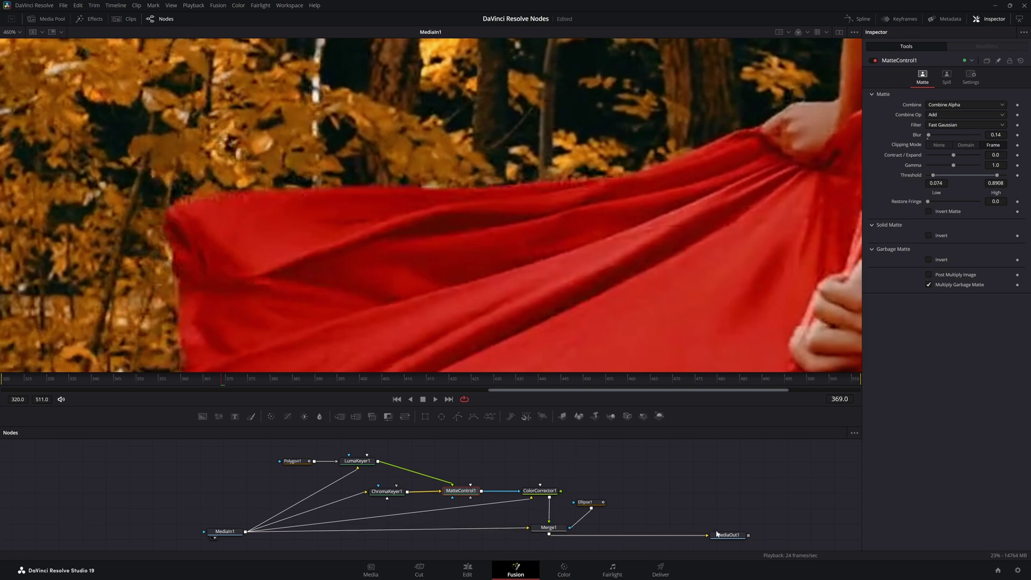
drag(540, 491, 521, 300)
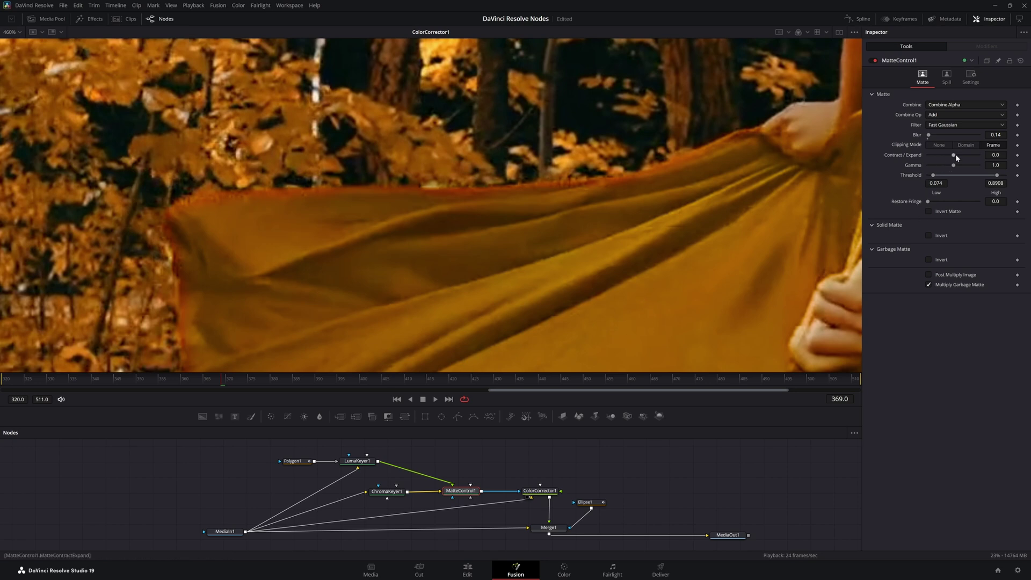
click(930, 202)
drag(930, 203, 923, 203)
drag(998, 177, 1000, 178)
key(ctrl+f)
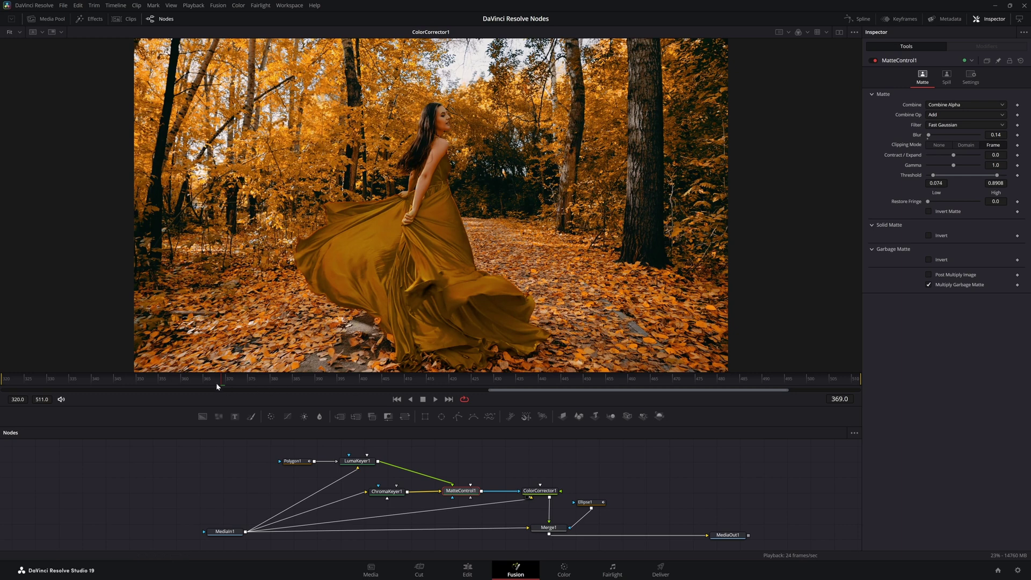
At the frame where she faces camera, view Merge1, then the Ellipse1 soft mask playing, and select Merge1
drag(229, 387, 462, 388)
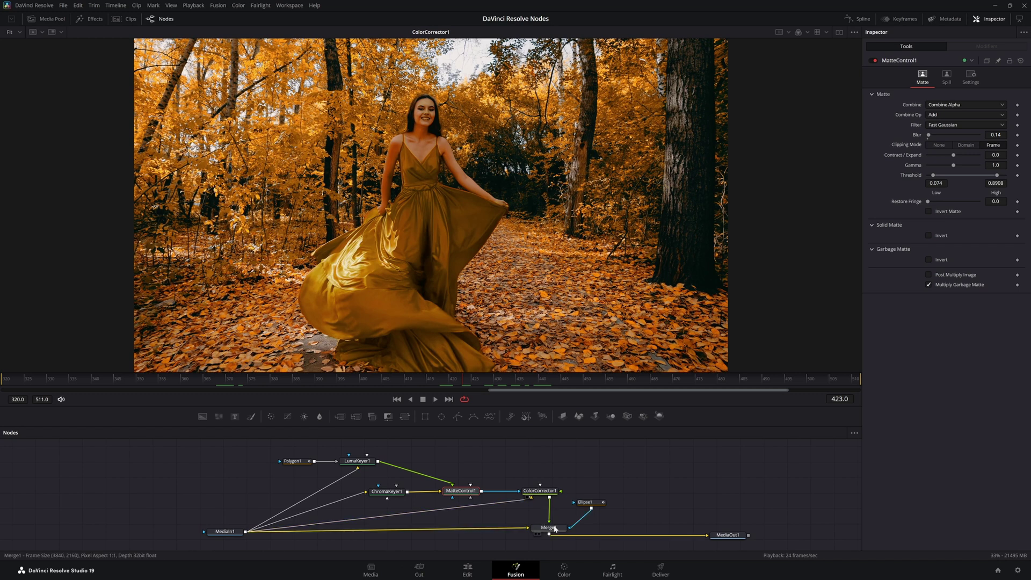
drag(555, 529, 511, 297)
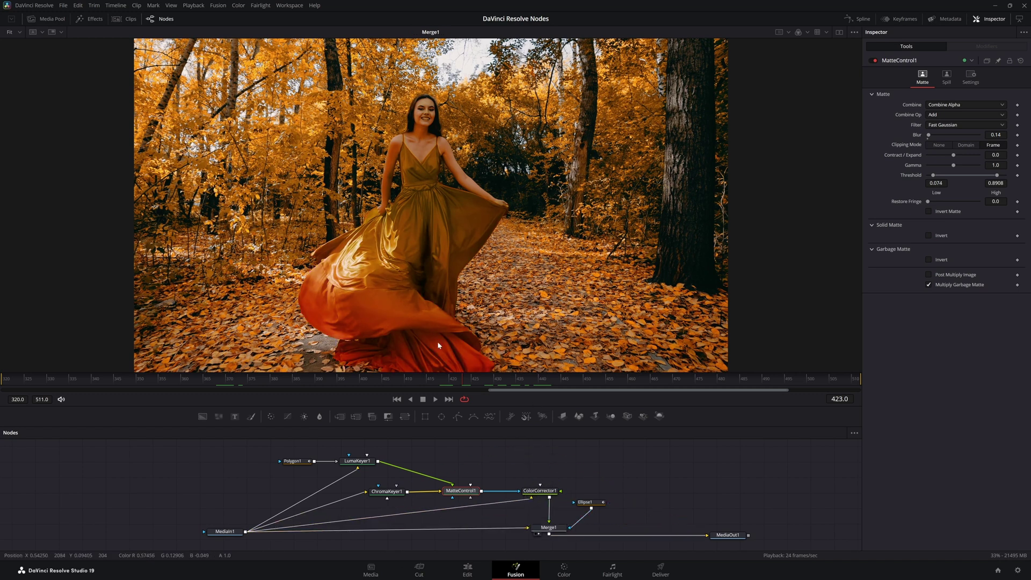
drag(593, 505, 549, 337)
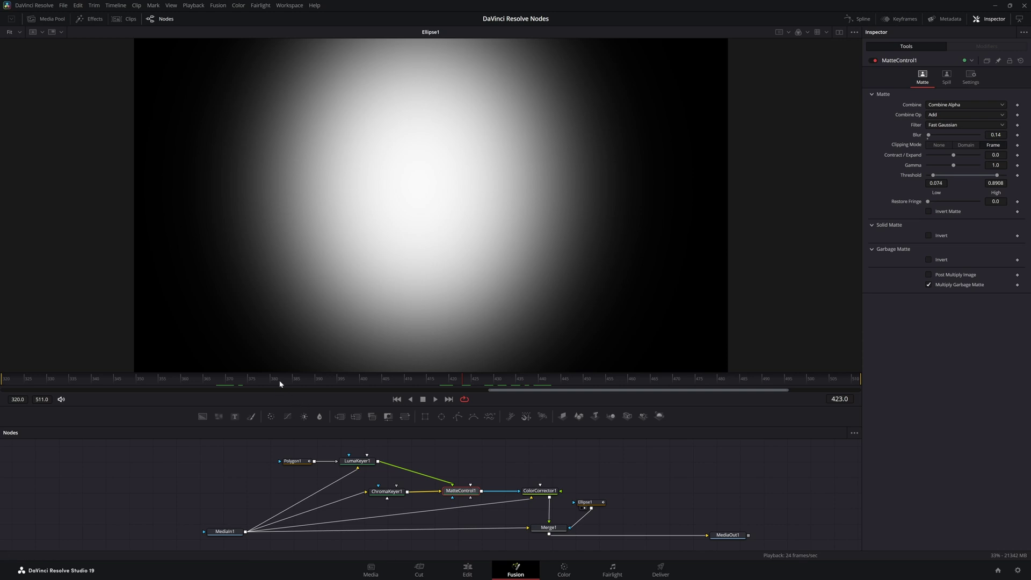
key(space)
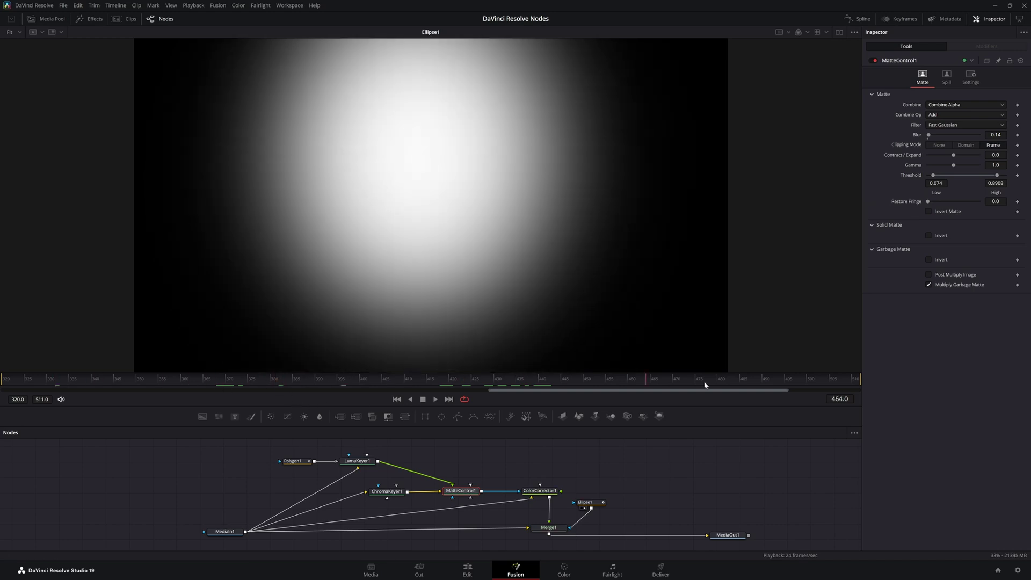
click(375, 382)
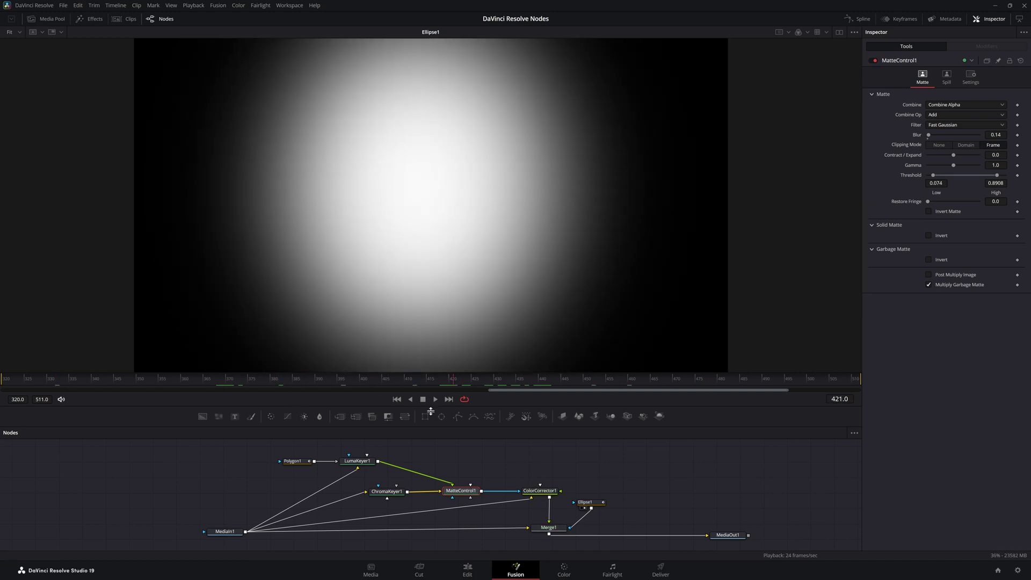
click(548, 528)
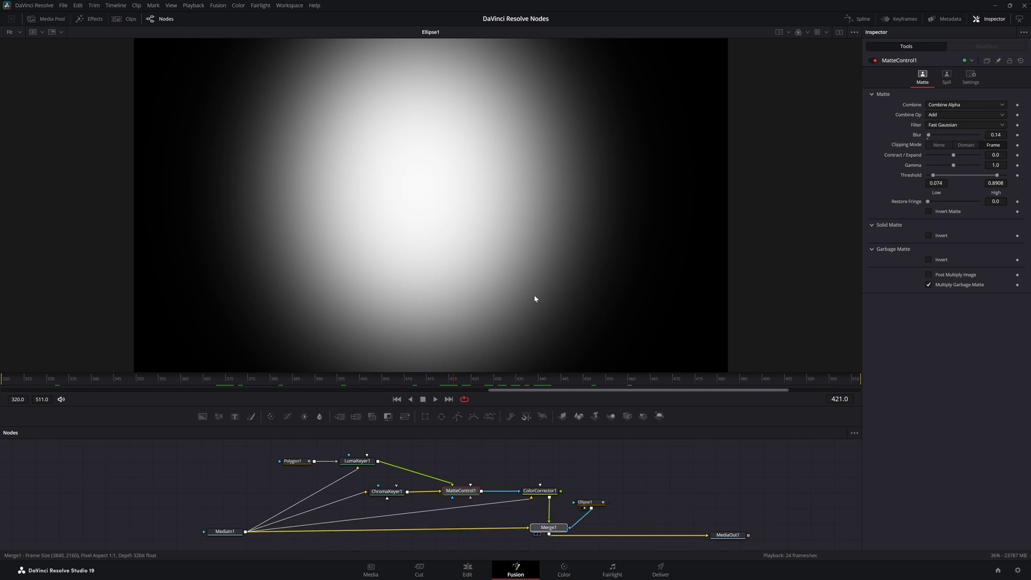
View Merge1's gradient fade across frames 391–449, then show the original MediaIn1 footage from frame 320
key(1)
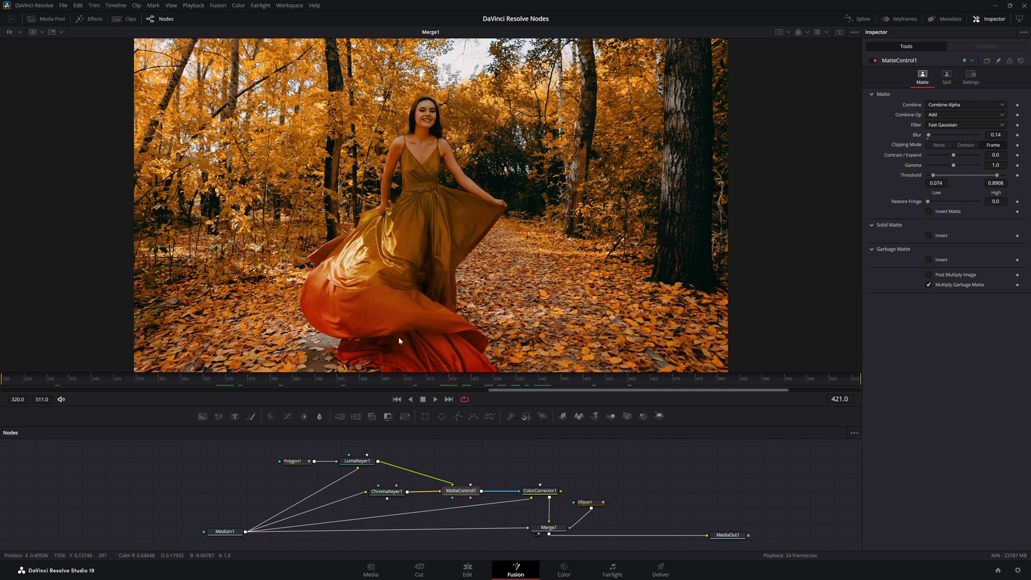
click(413, 382)
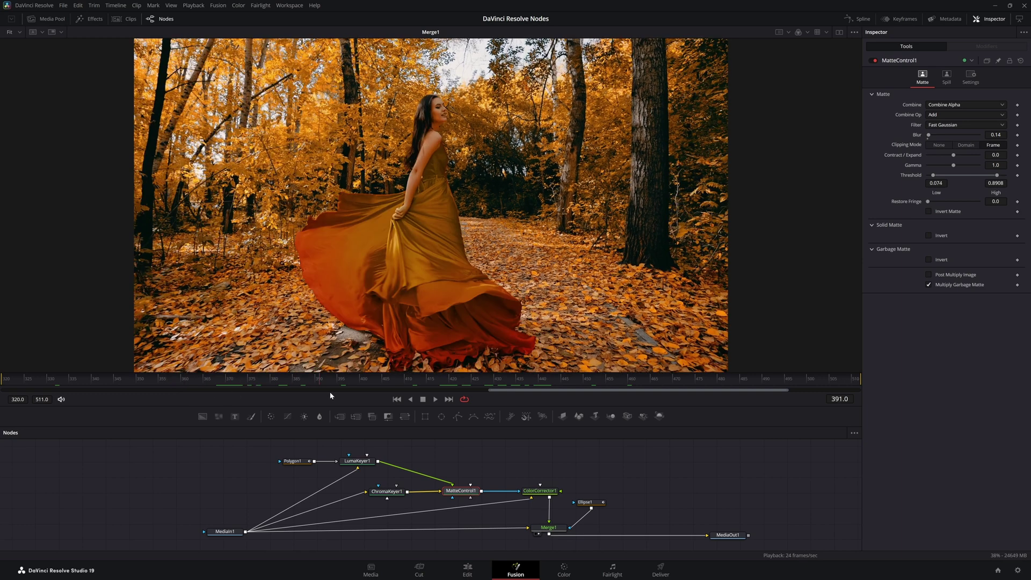
drag(330, 392, 444, 400)
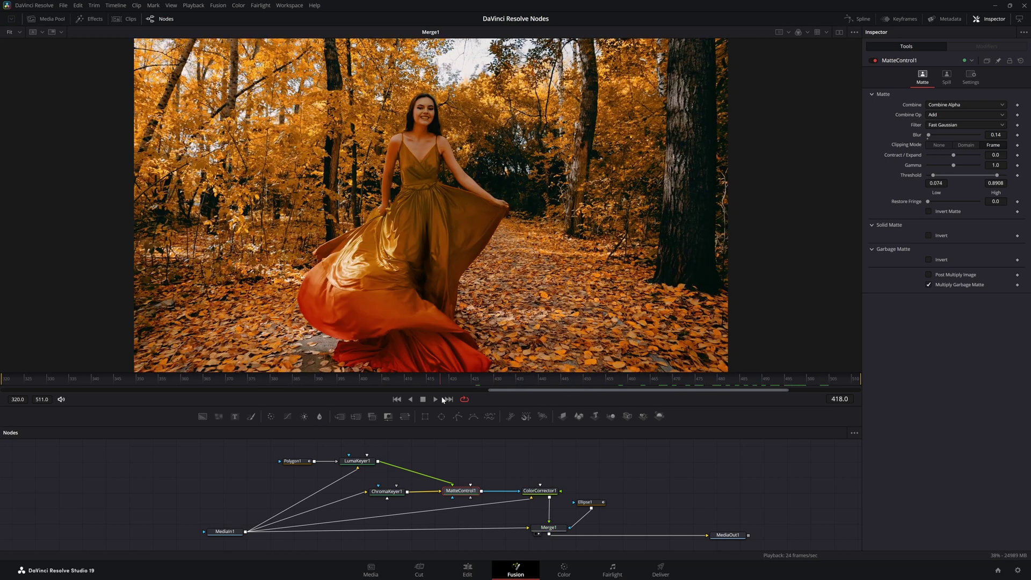
key(Home)
drag(225, 532, 253, 301)
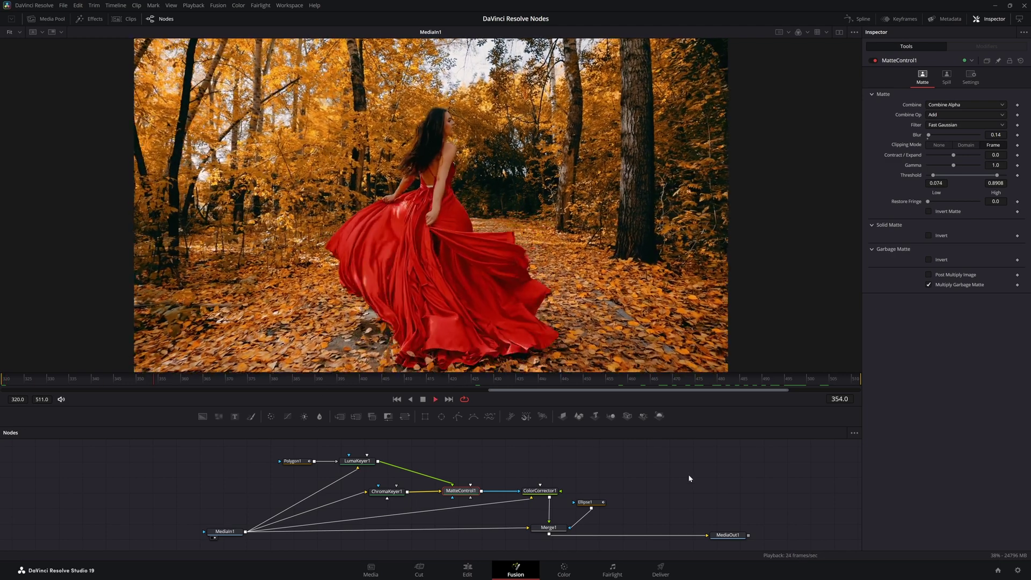
Show MediaOut1's final output in the viewer, with the dress fading from golden to orange-red
click(728, 535)
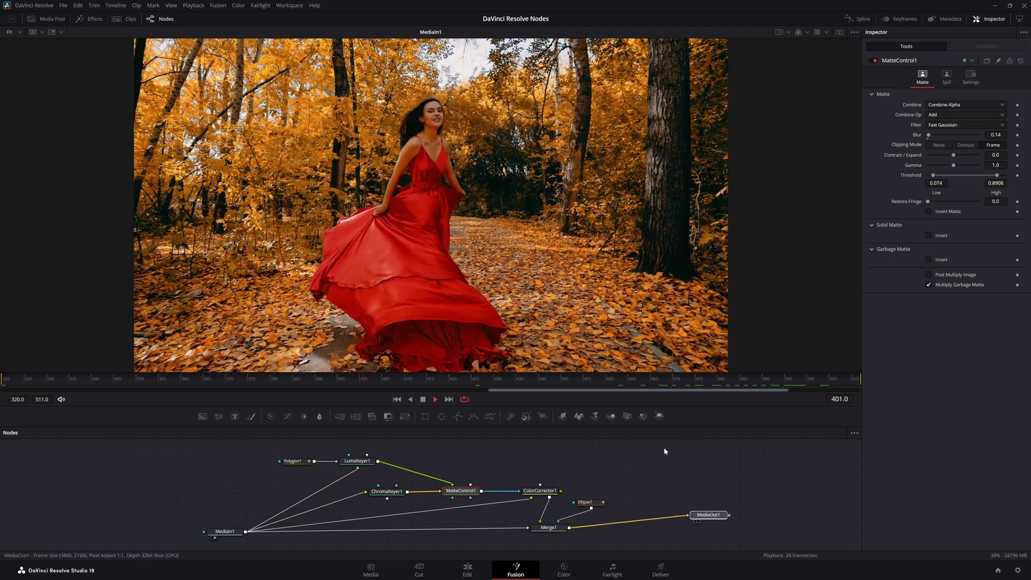
key(1)
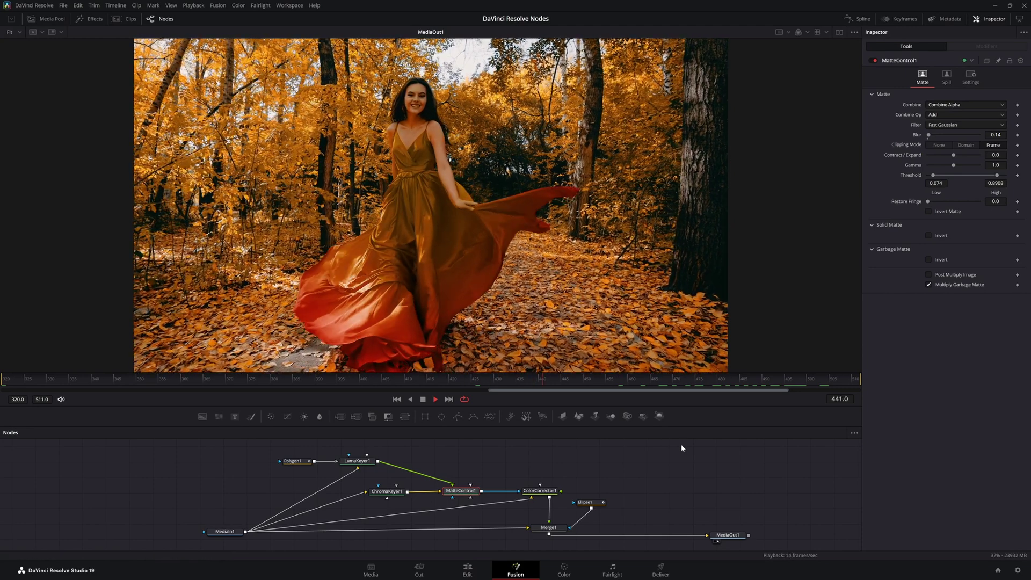